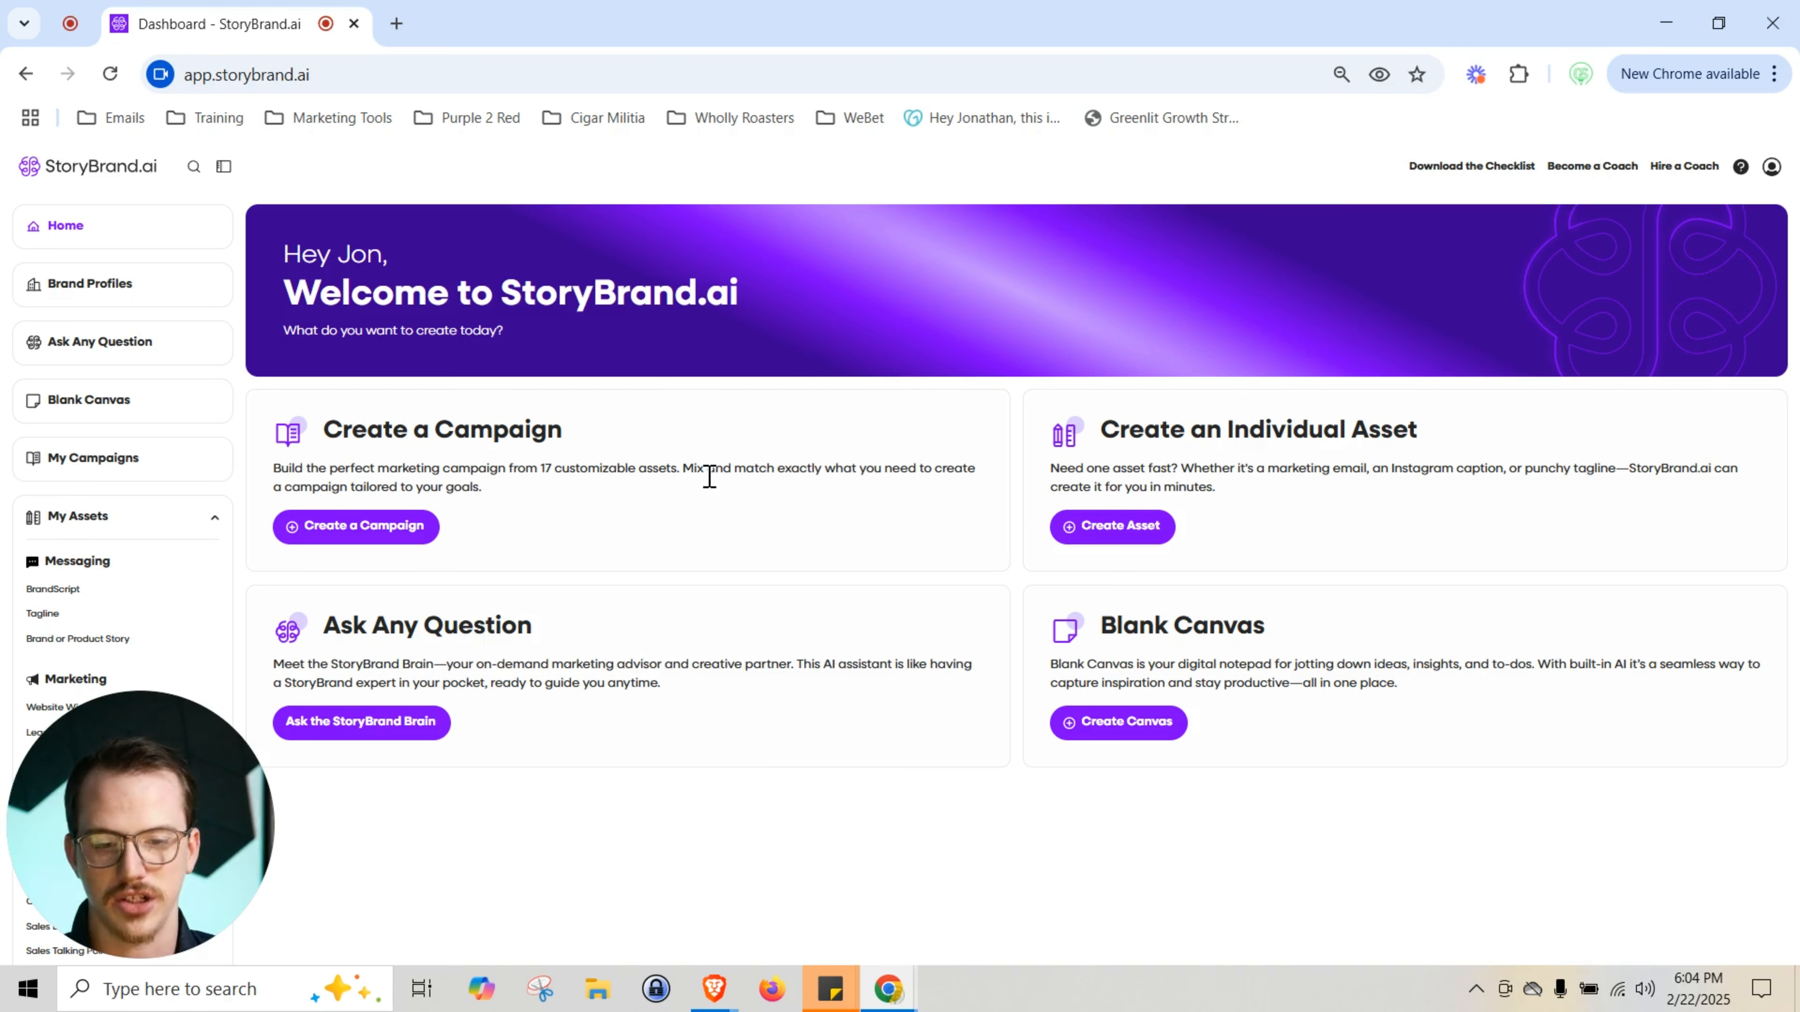
Open the most recent Greenlit Growth Strategies campaign from the saved campaigns and look over its assets.
click(386, 529)
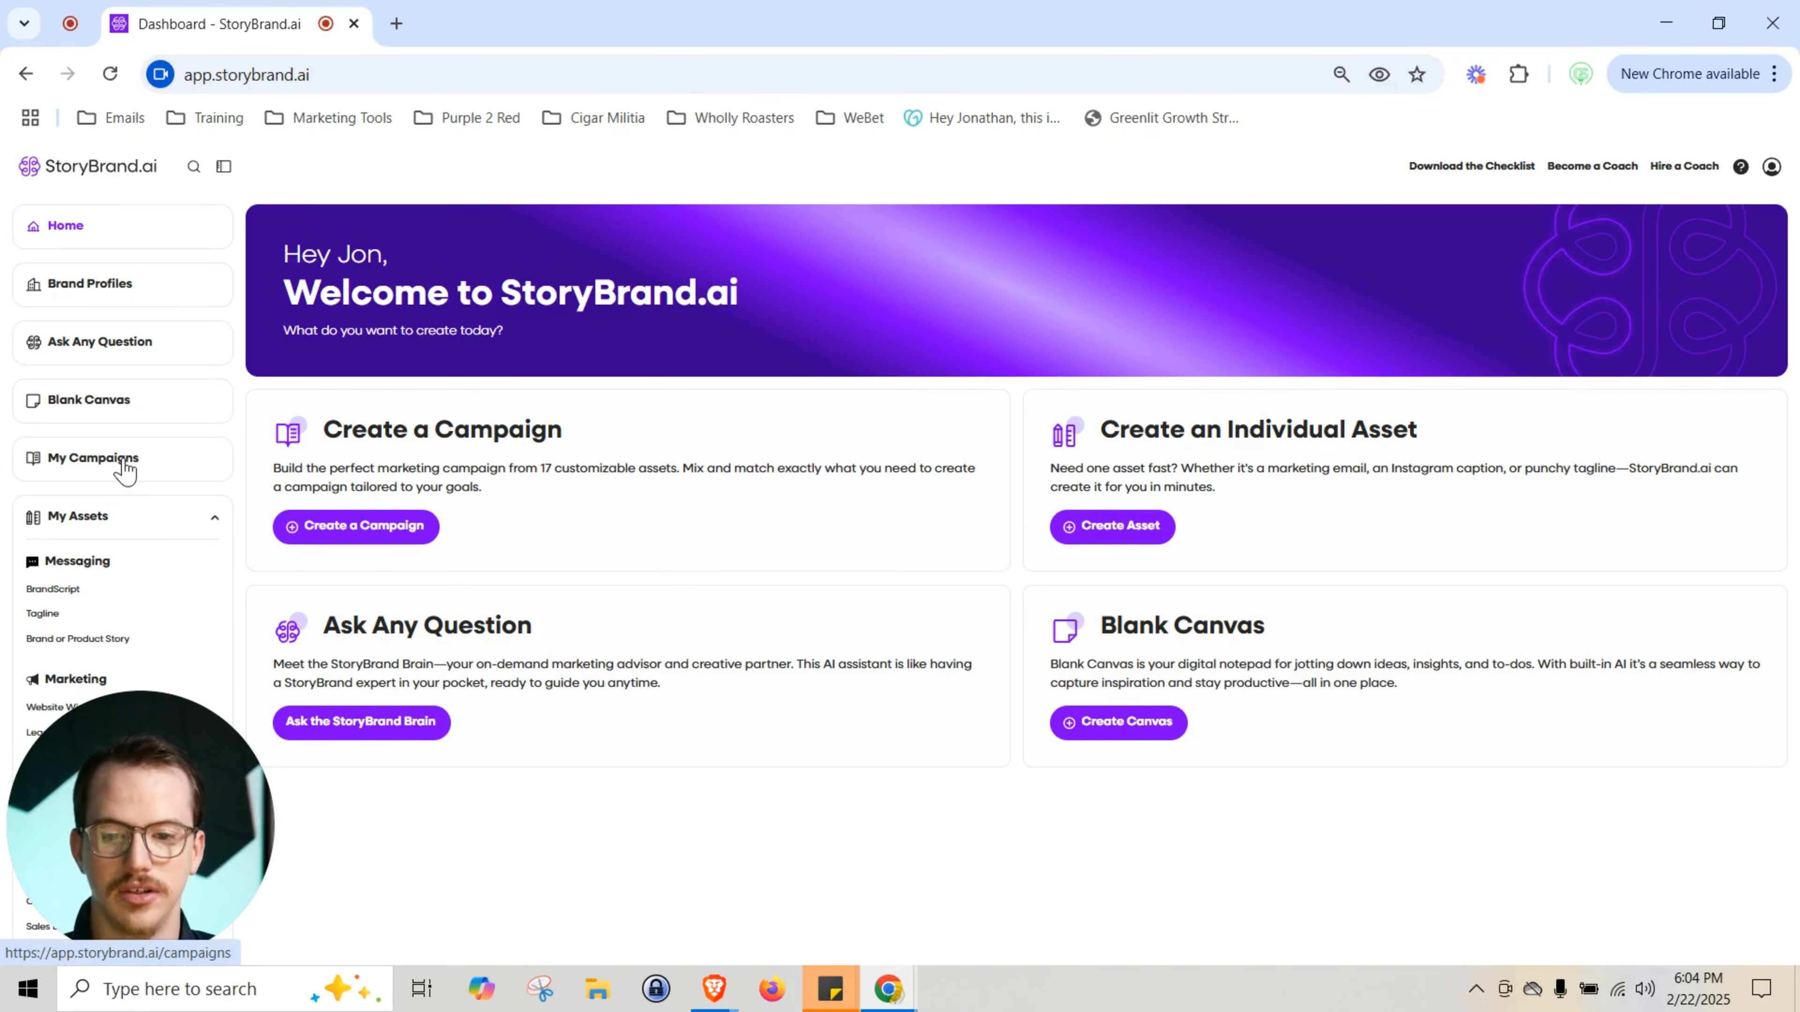
click(139, 464)
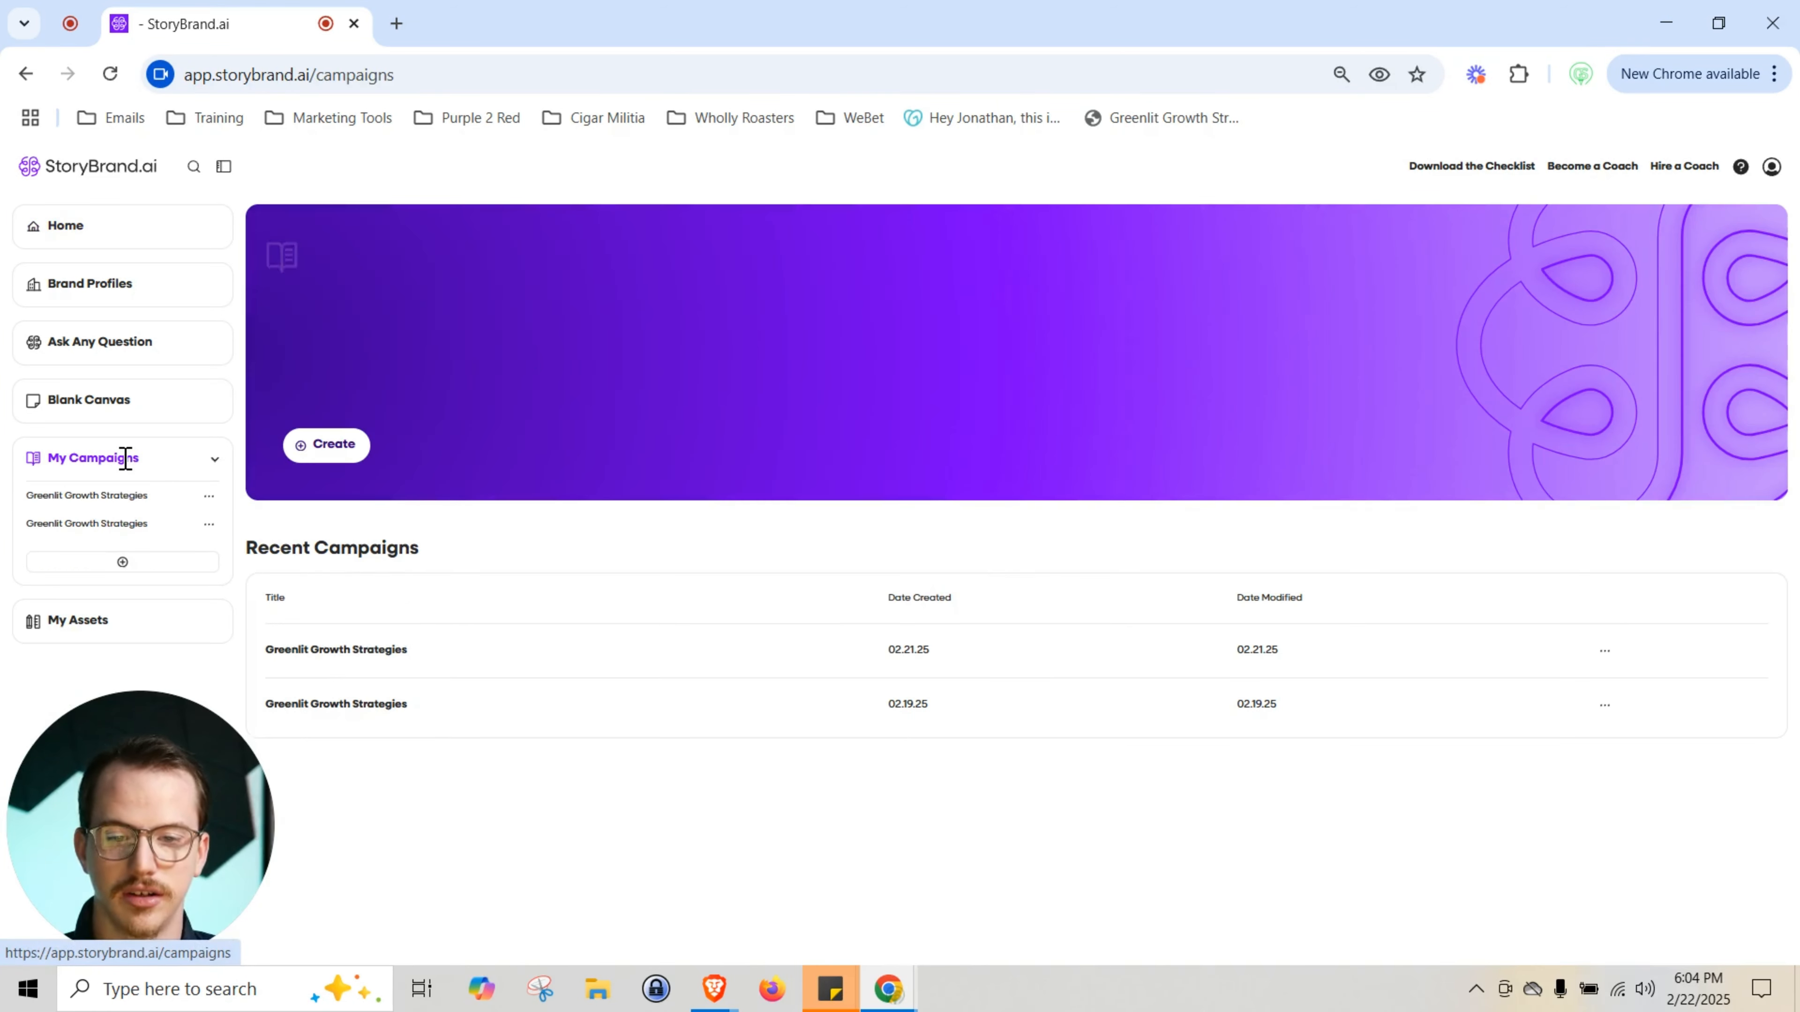
click(111, 502)
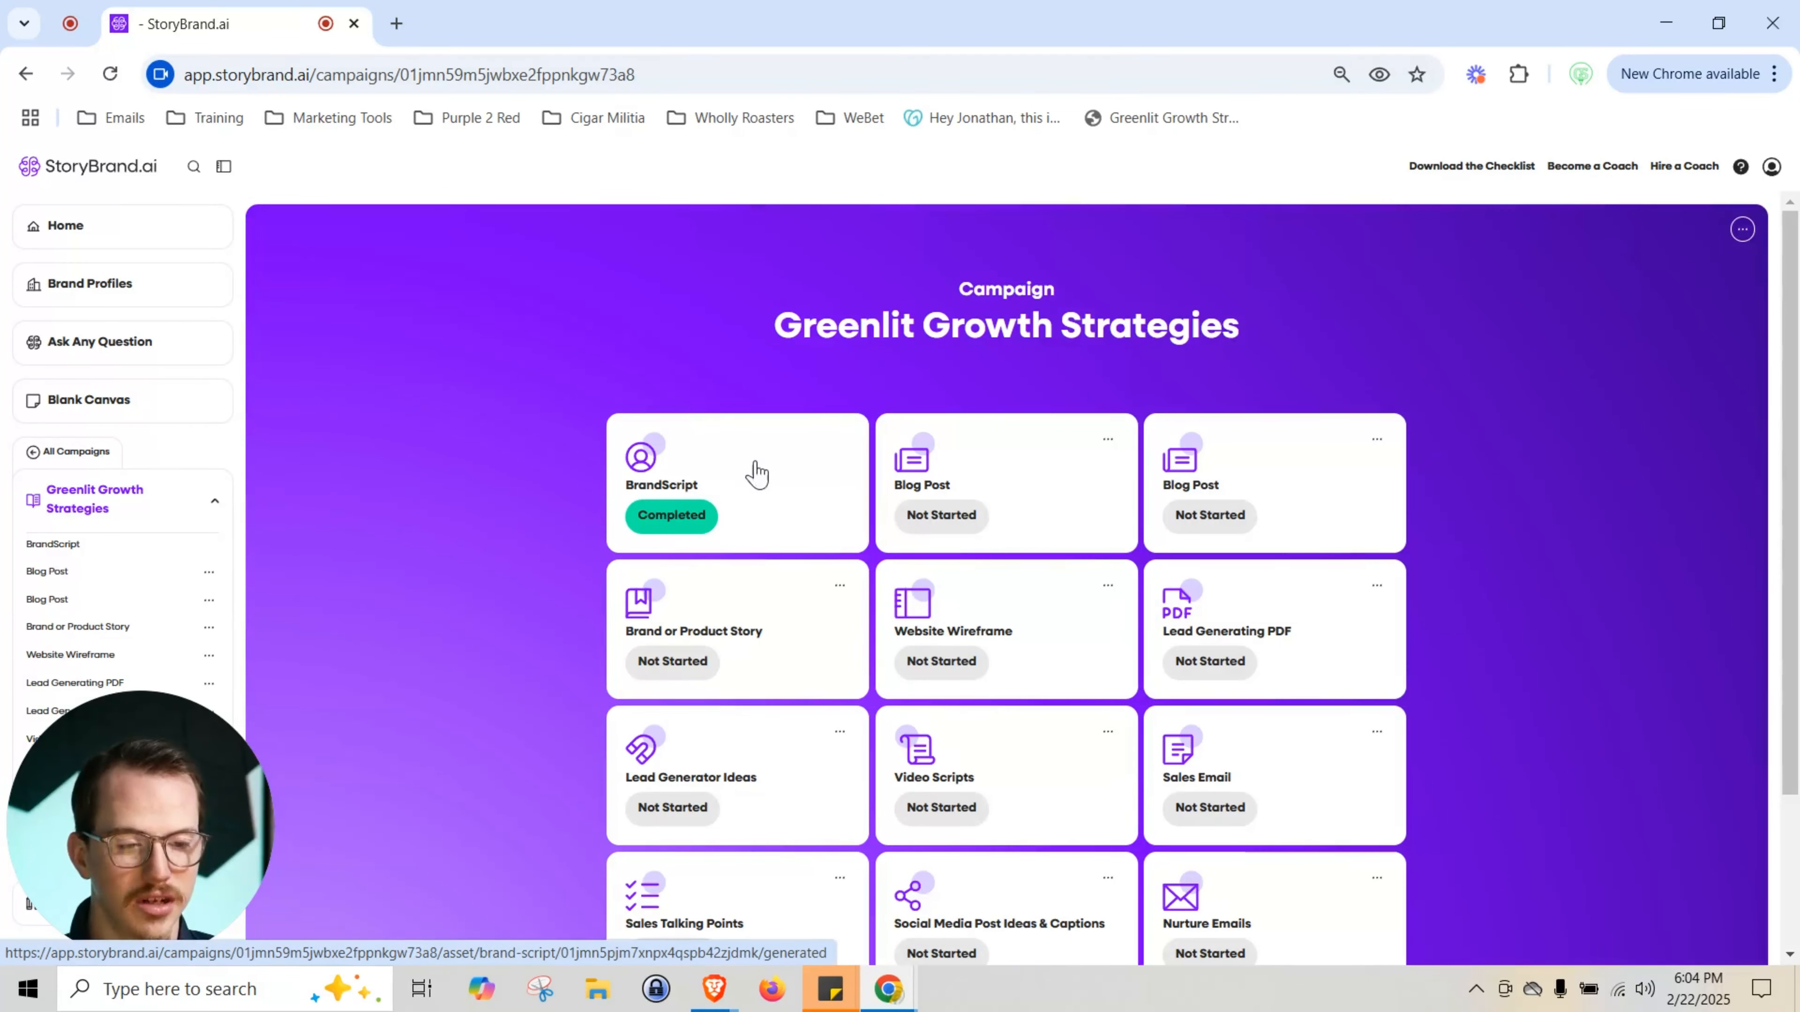
scroll(757, 473, down, 3)
scroll(948, 329, up, 3)
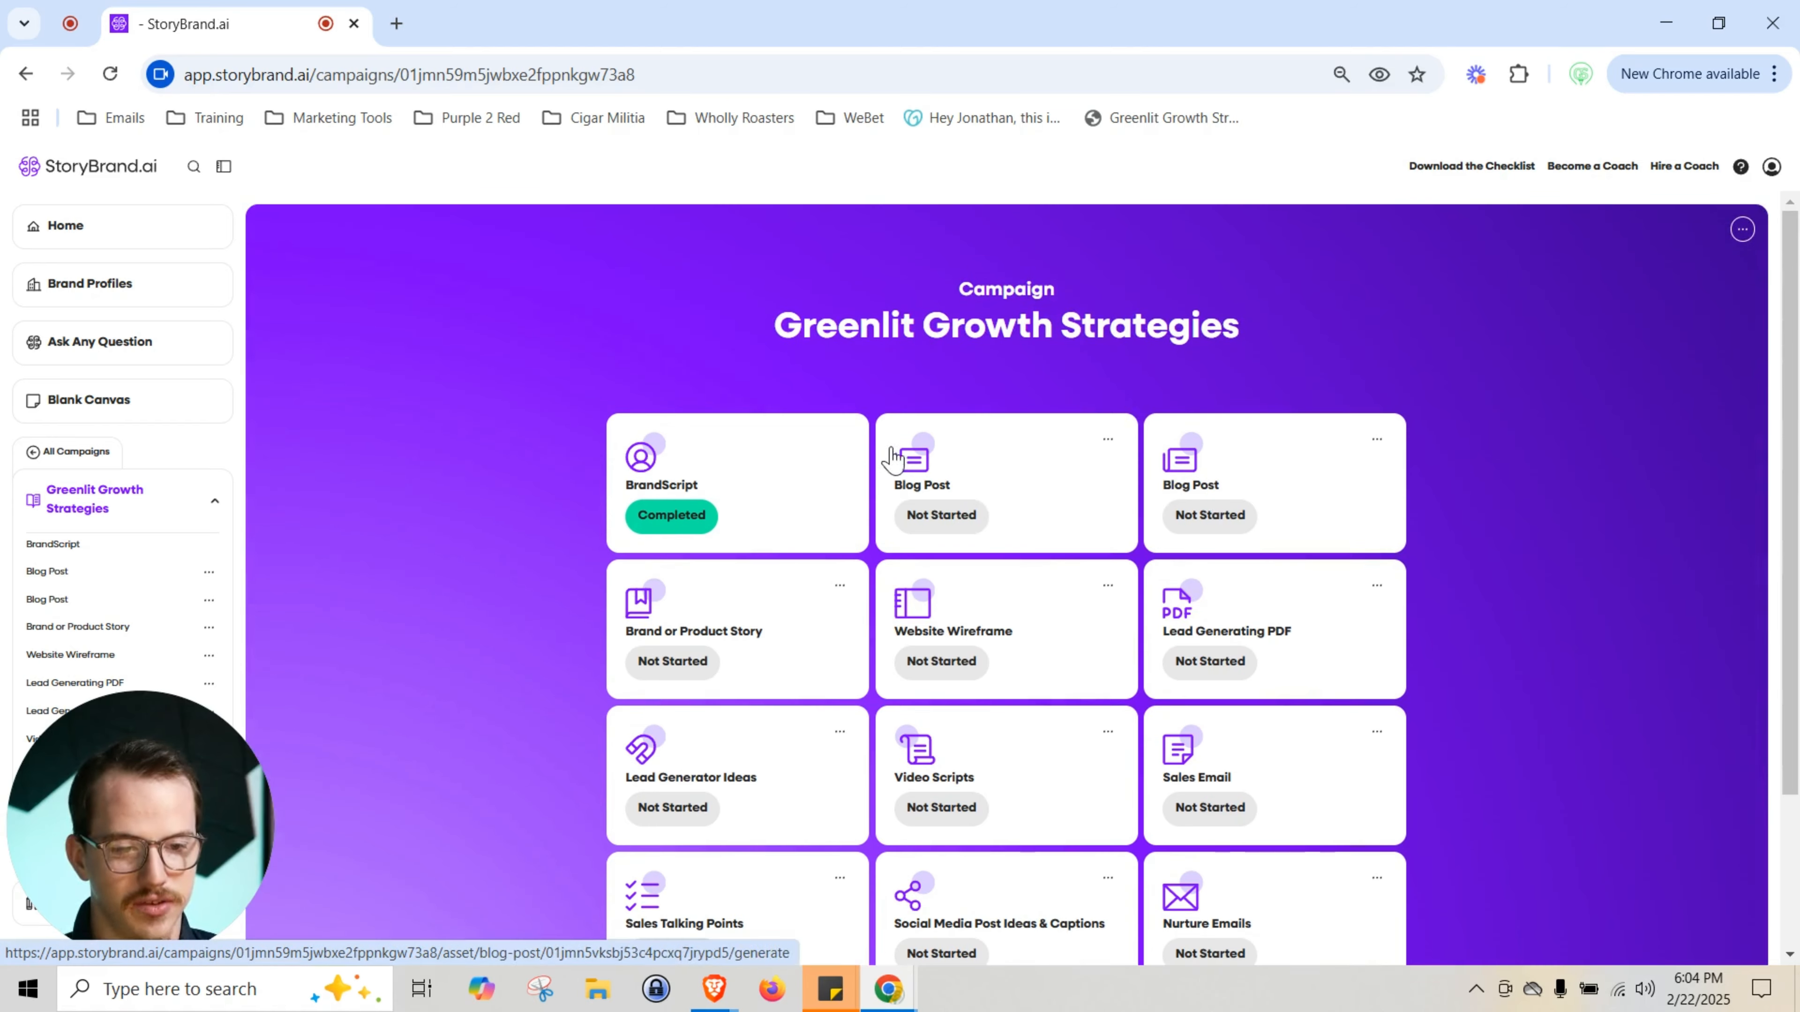
scroll(1343, 507, down, 2)
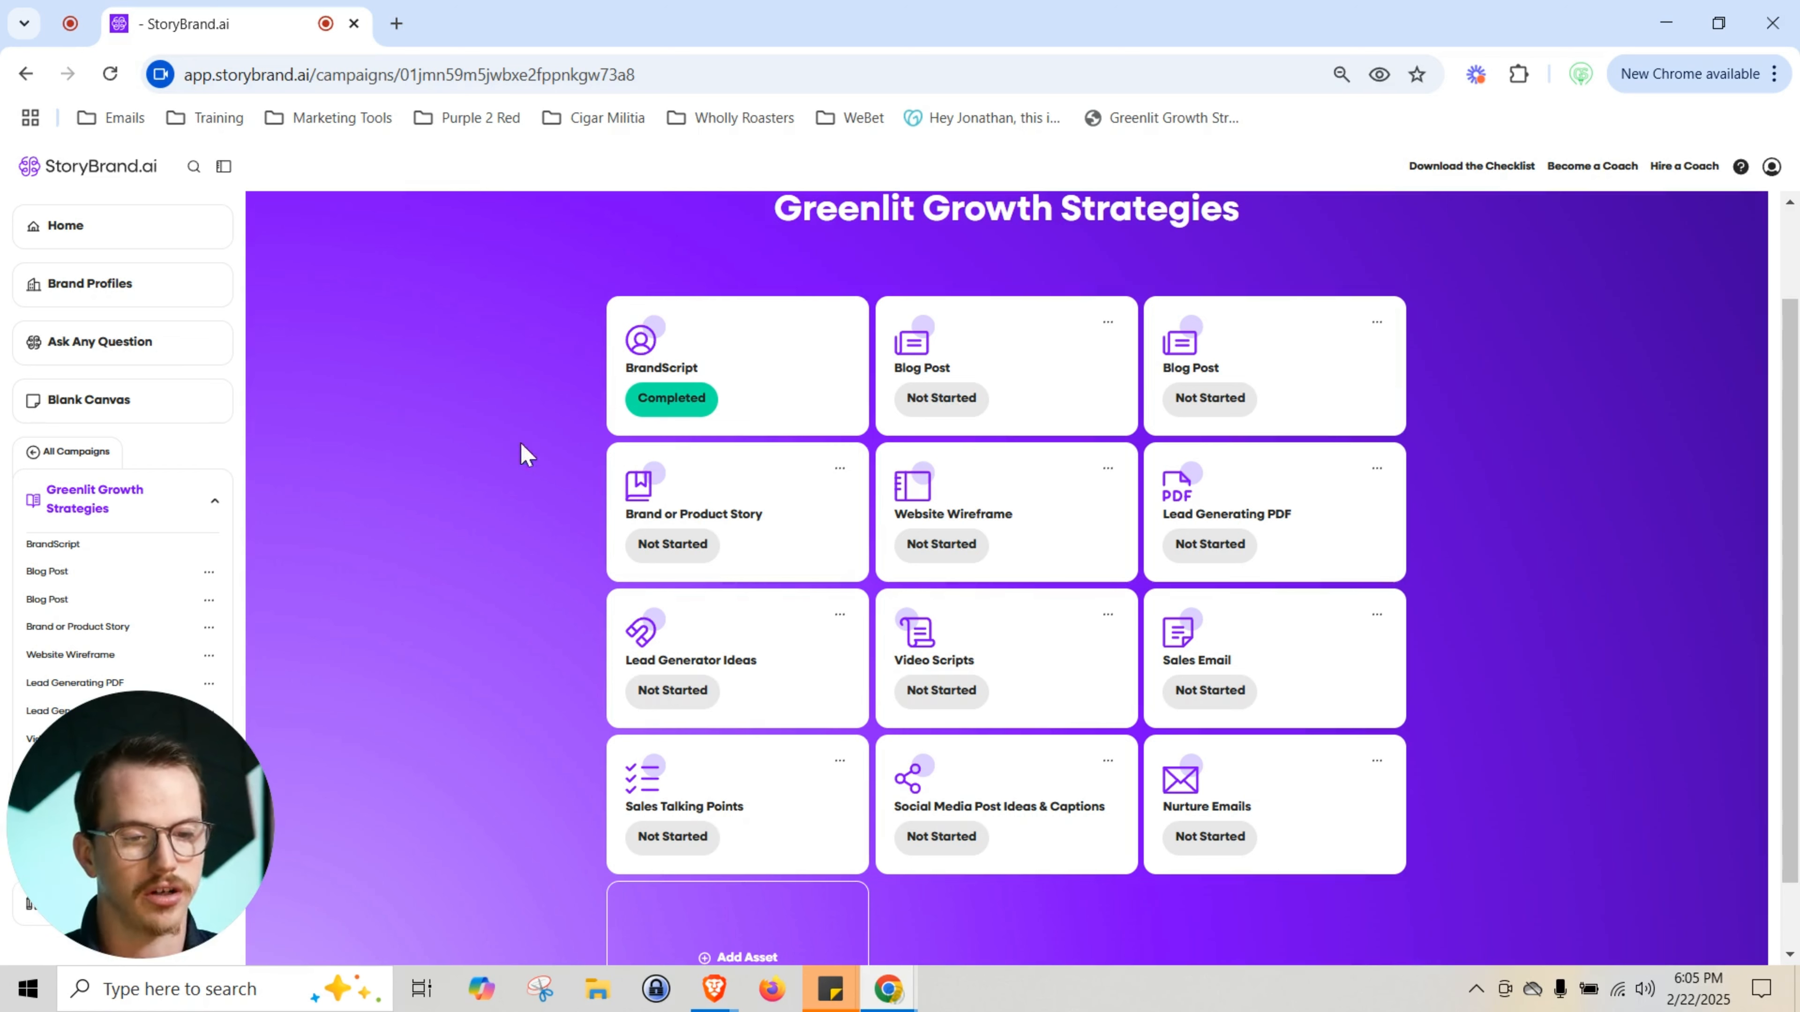
Start the campaign's first blog post and submit the topic "Why strategy is the key to making your marketing work".
click(974, 367)
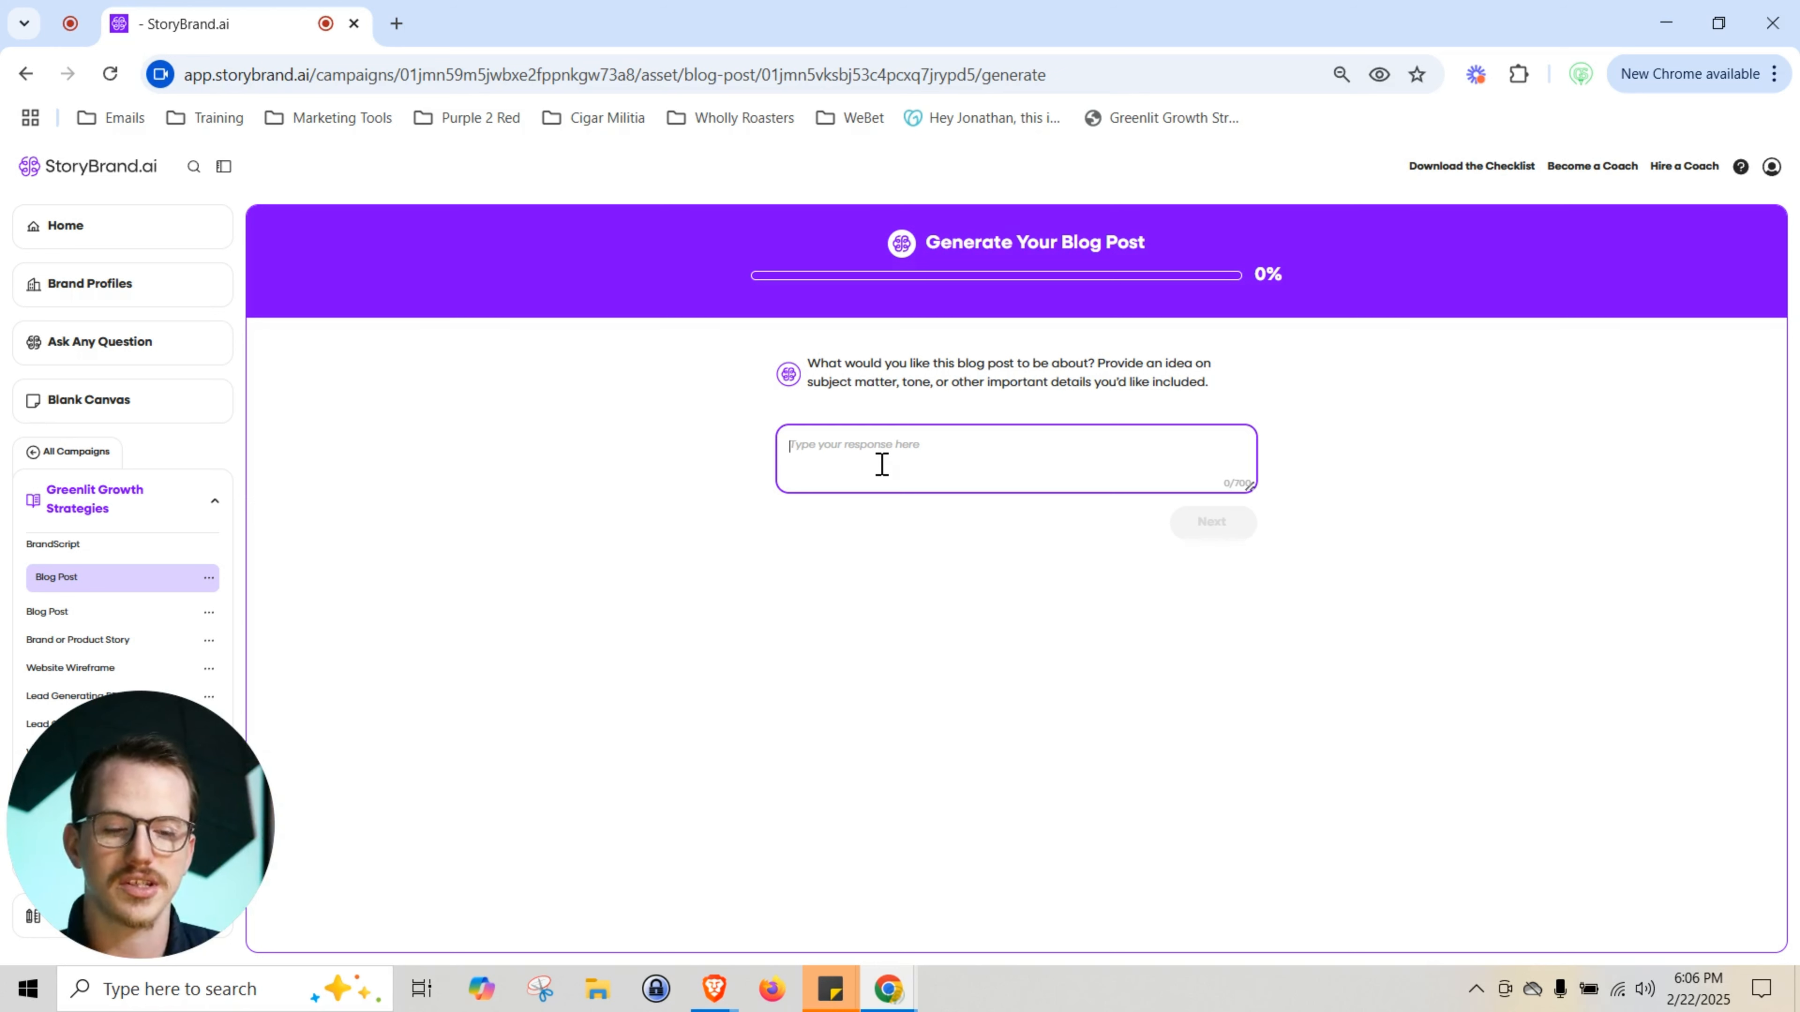
text(Why)
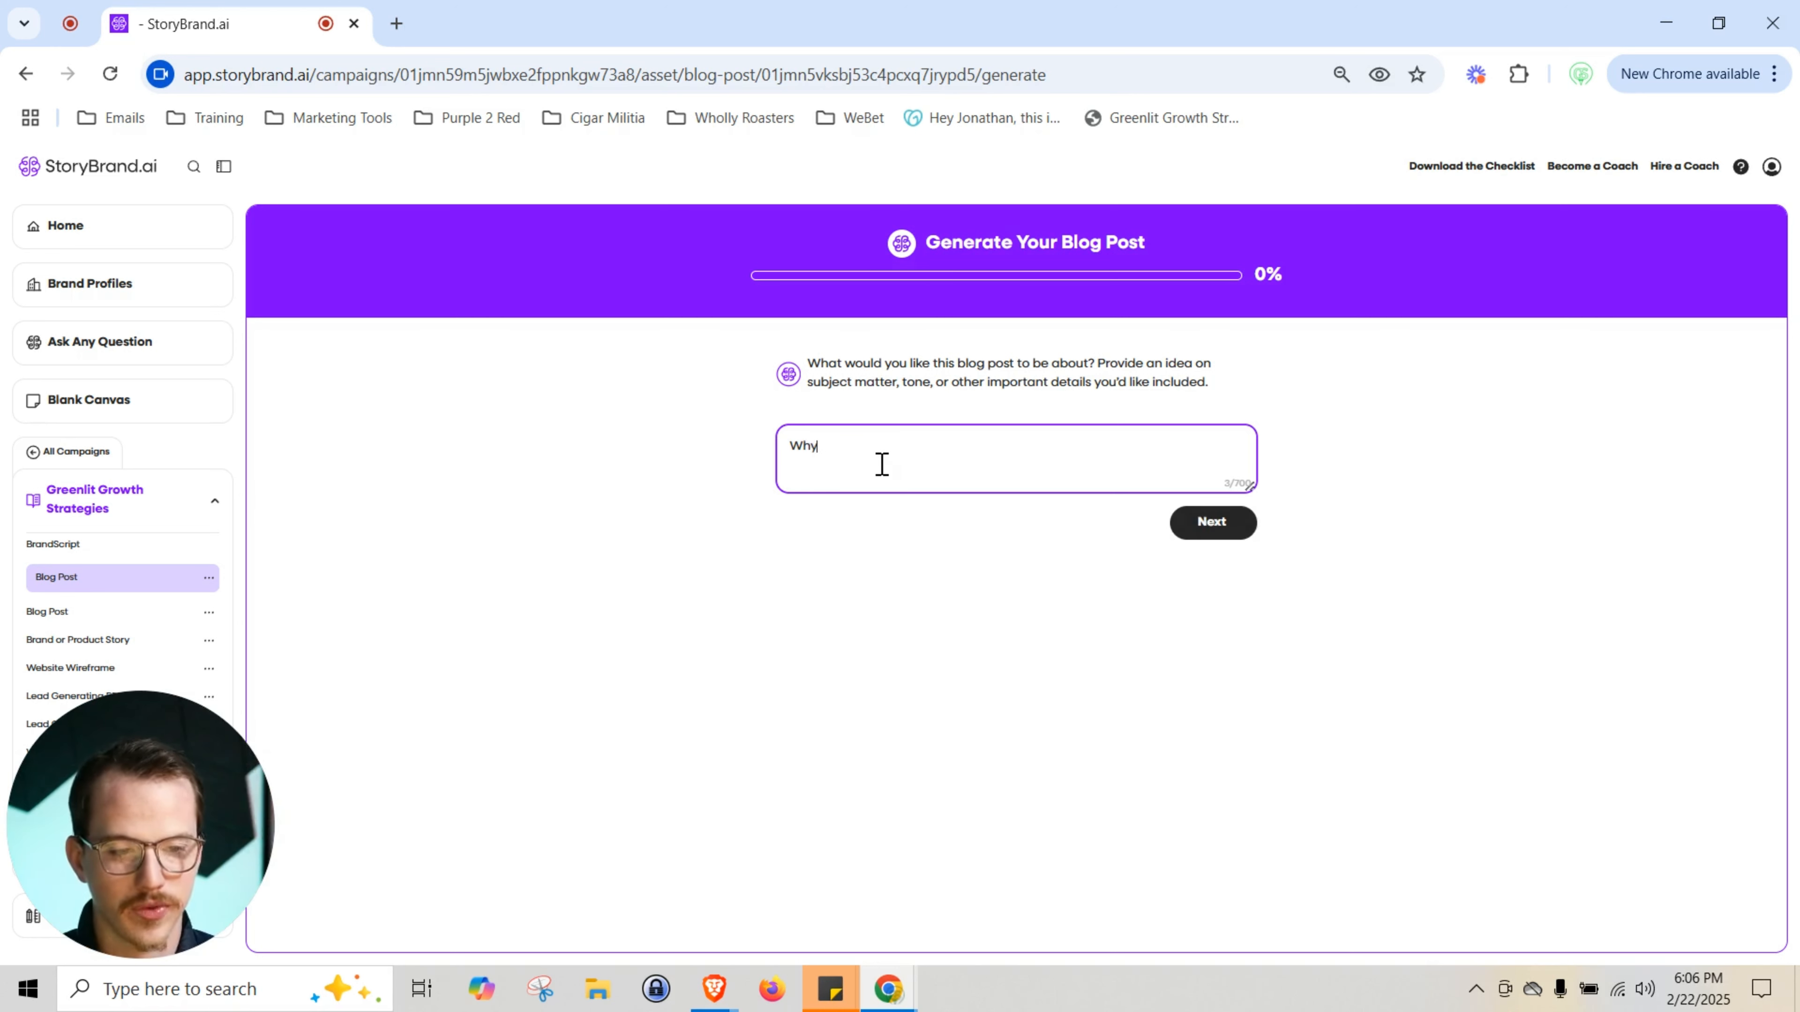
text( strategy is the key to )
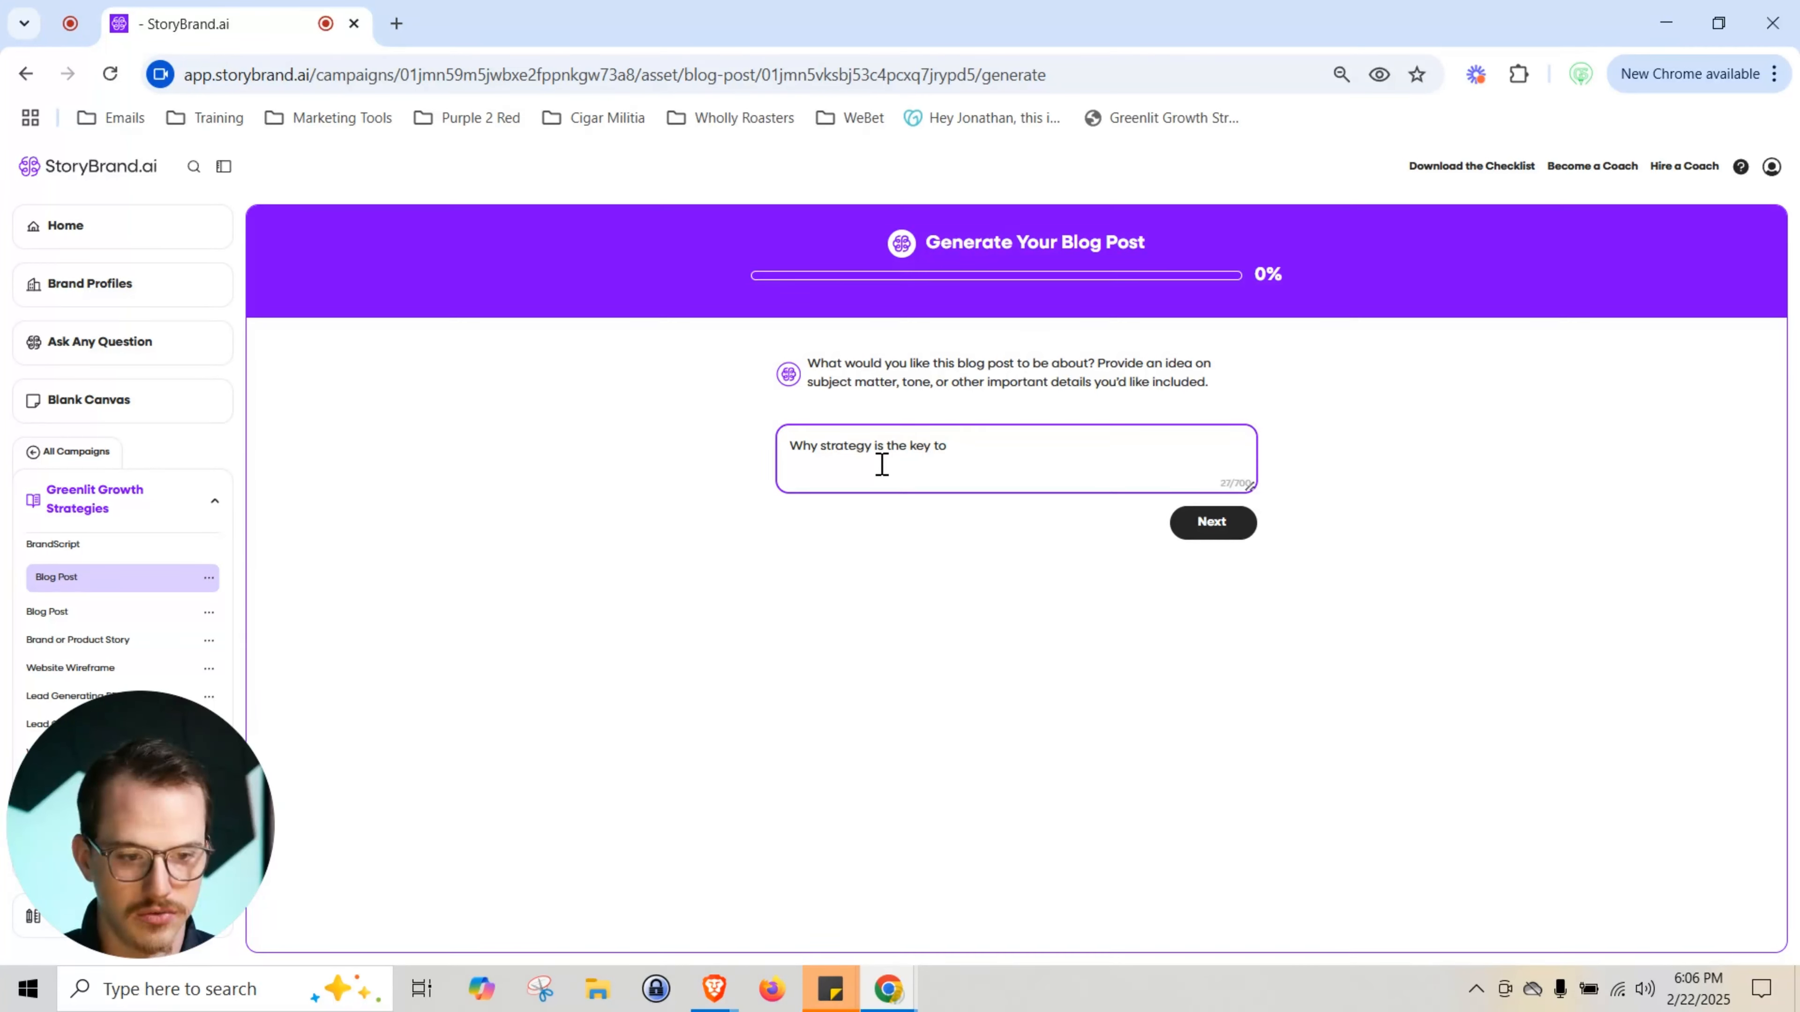
text(making)
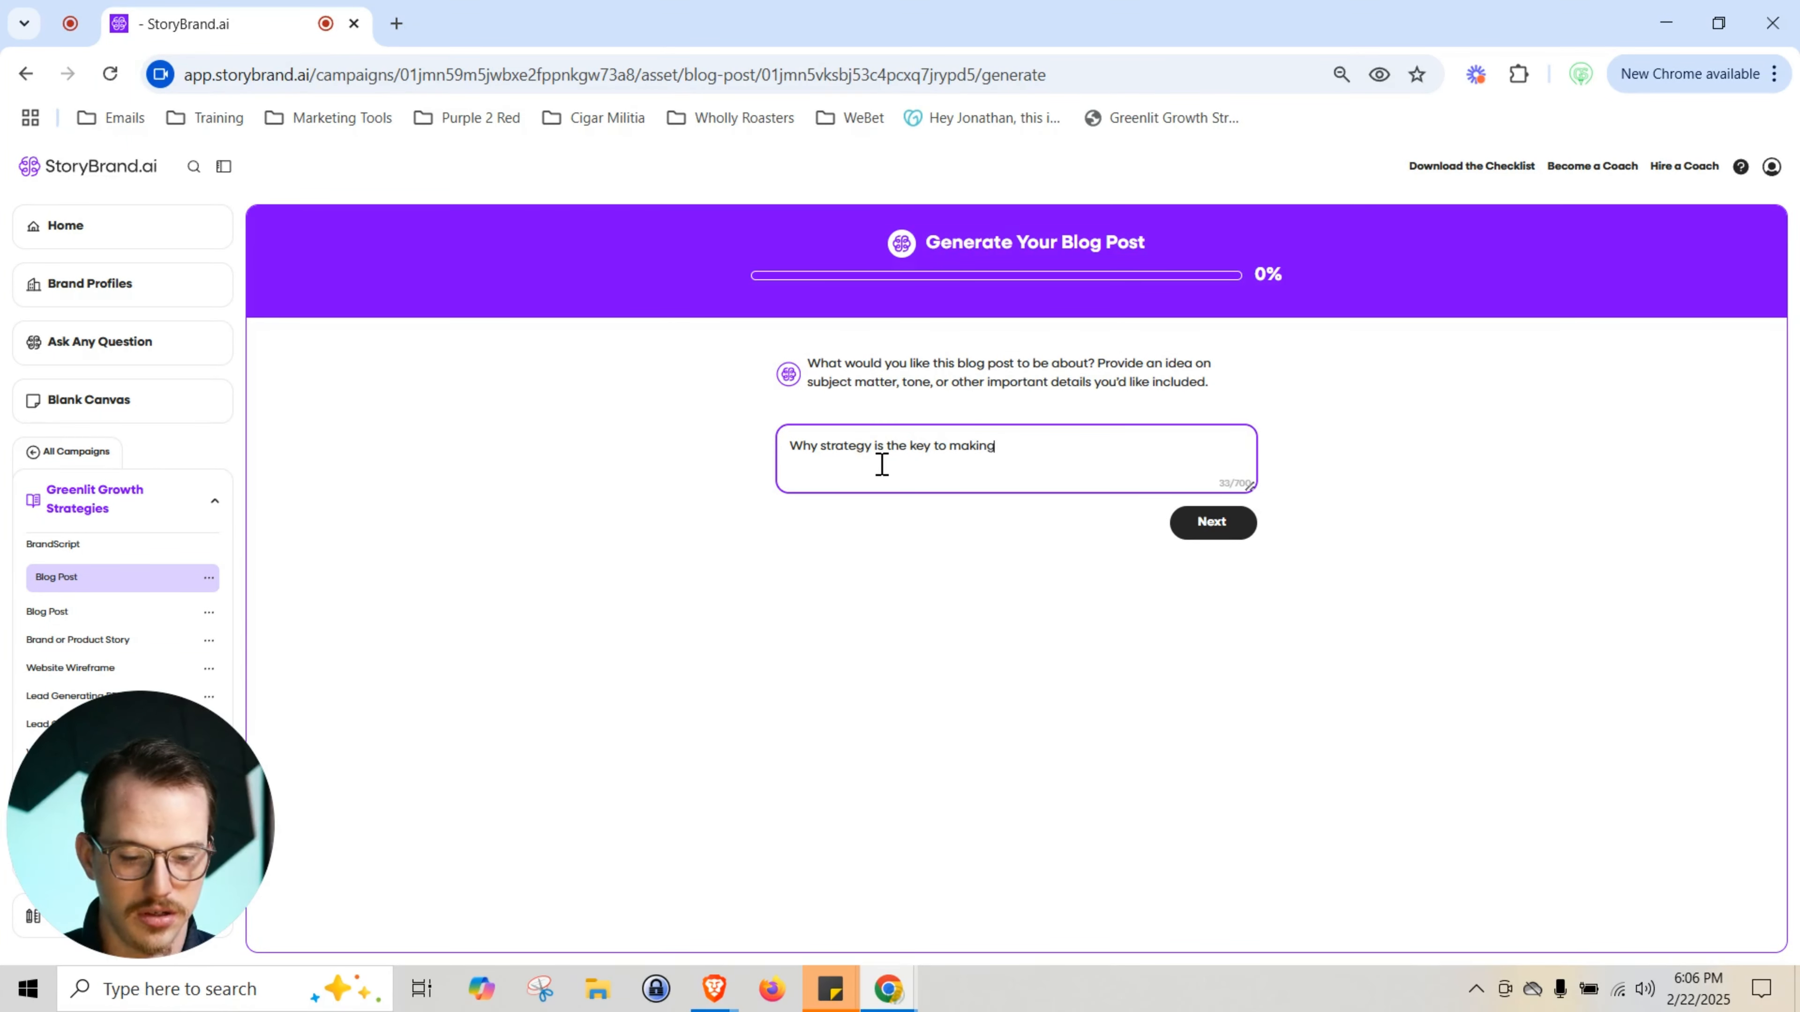
text( your marketing work)
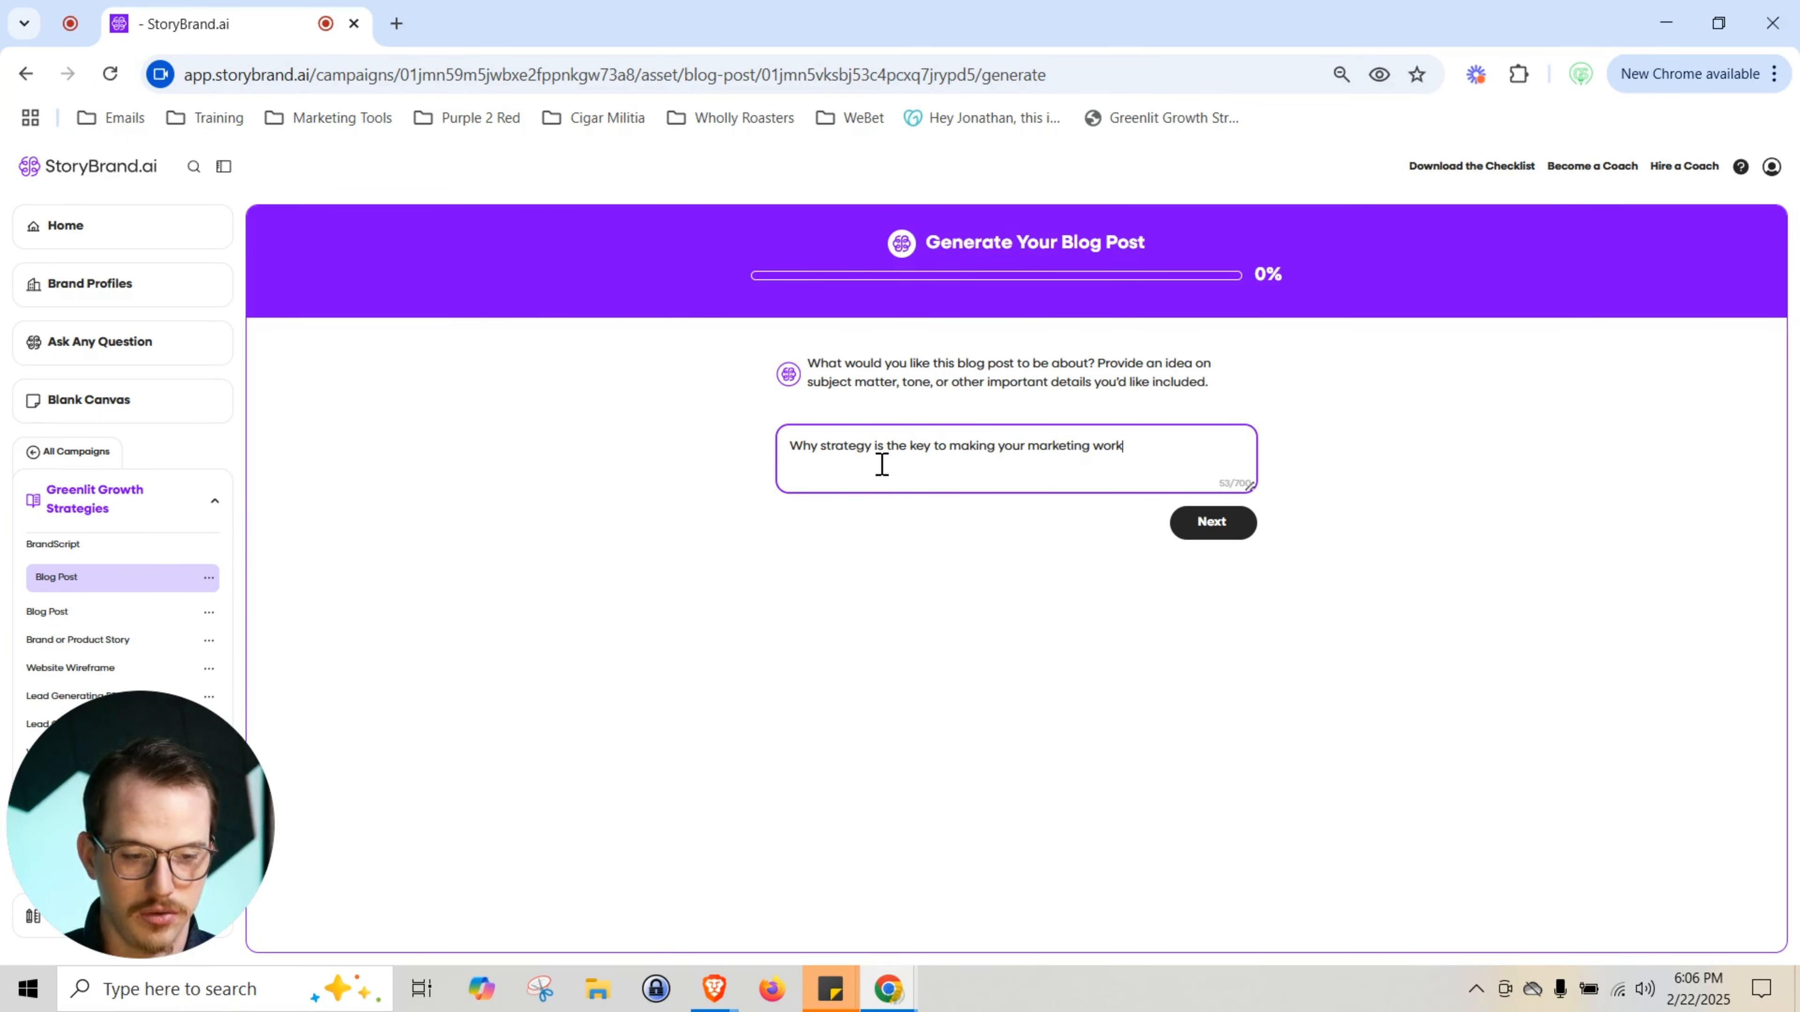
click(1203, 531)
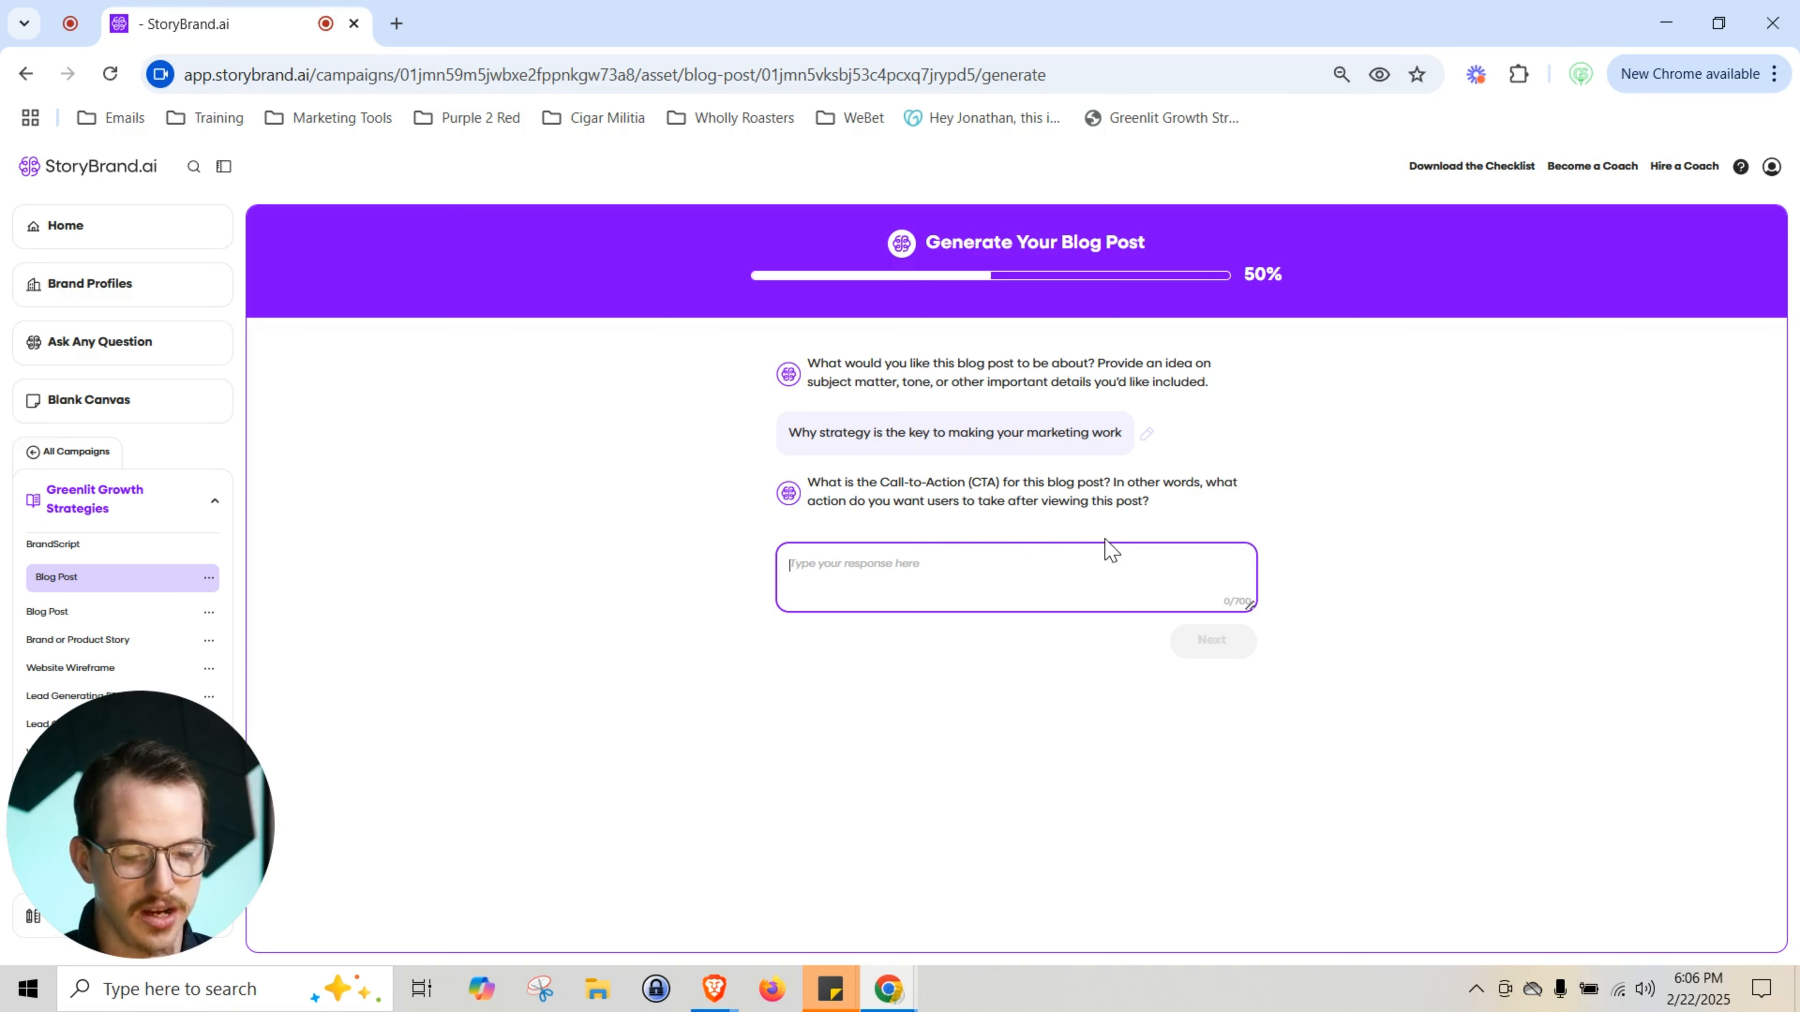
Submit the call-to-action "St up a 15 minute growth call with me on my website greenlitgrowth.com" and generate the blog post.
text(St up a 15 minute growth call with me on my website greenlitgrowth.com)
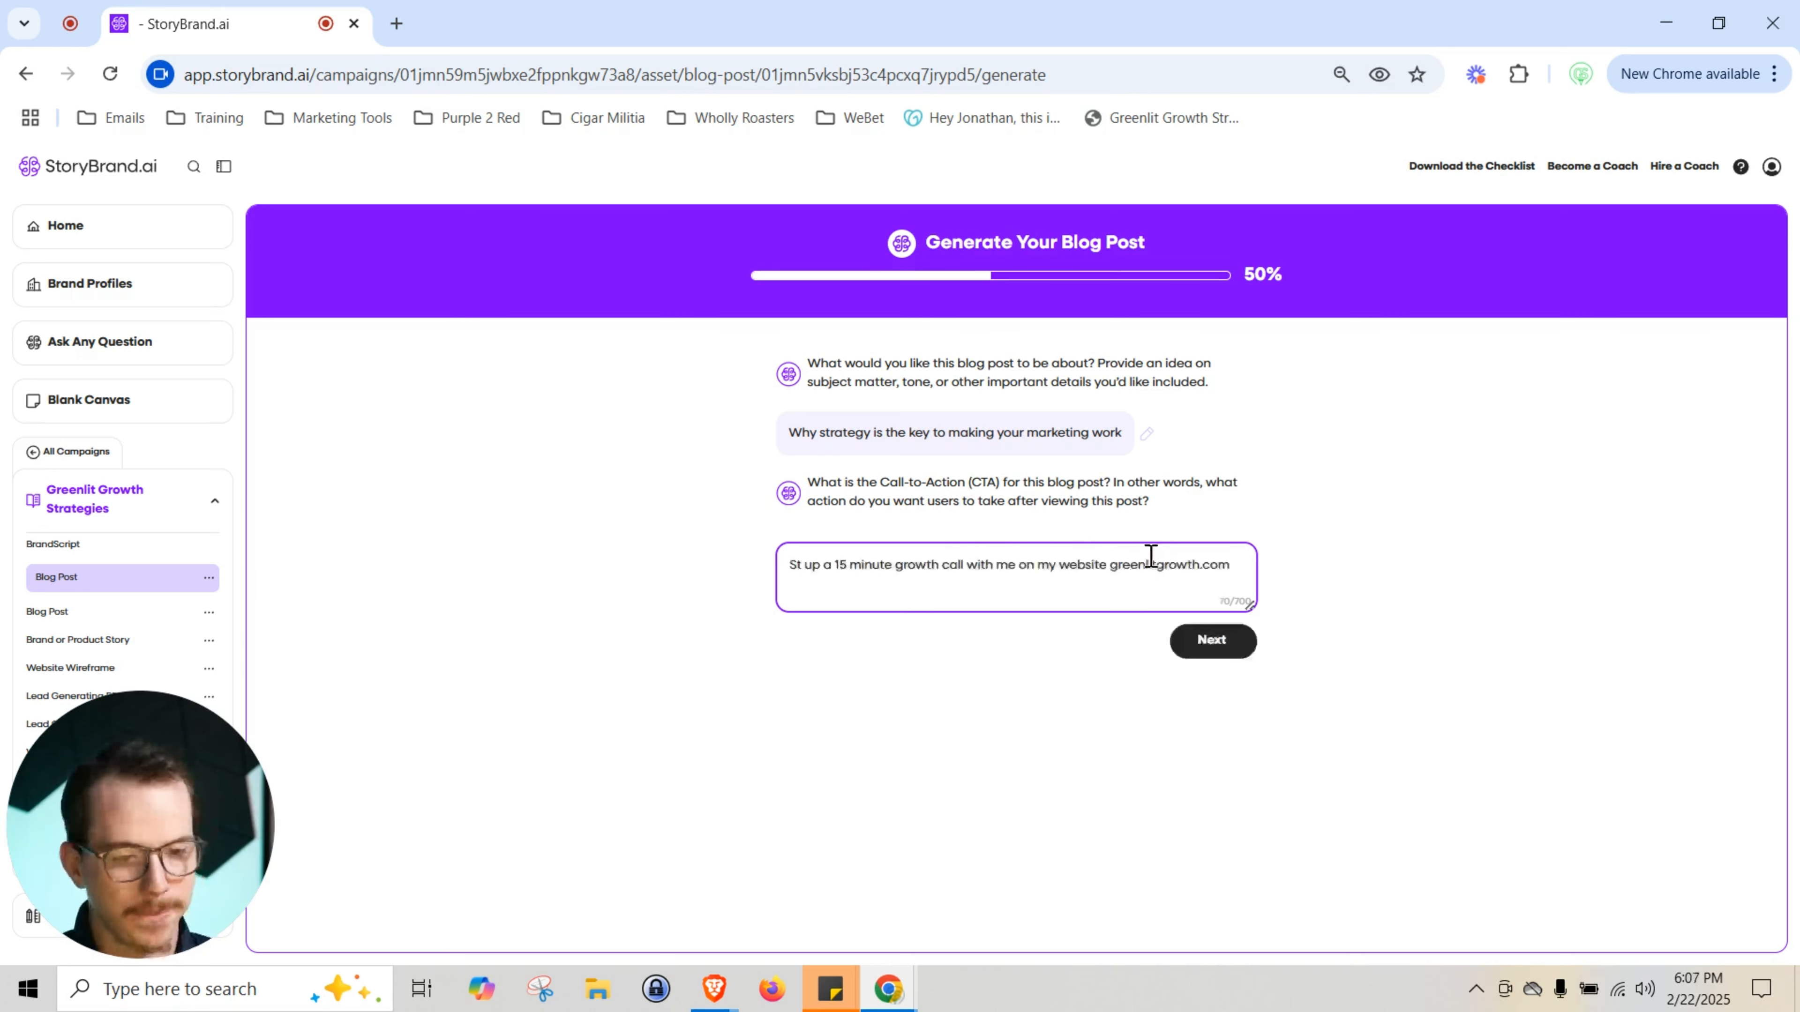
click(1234, 664)
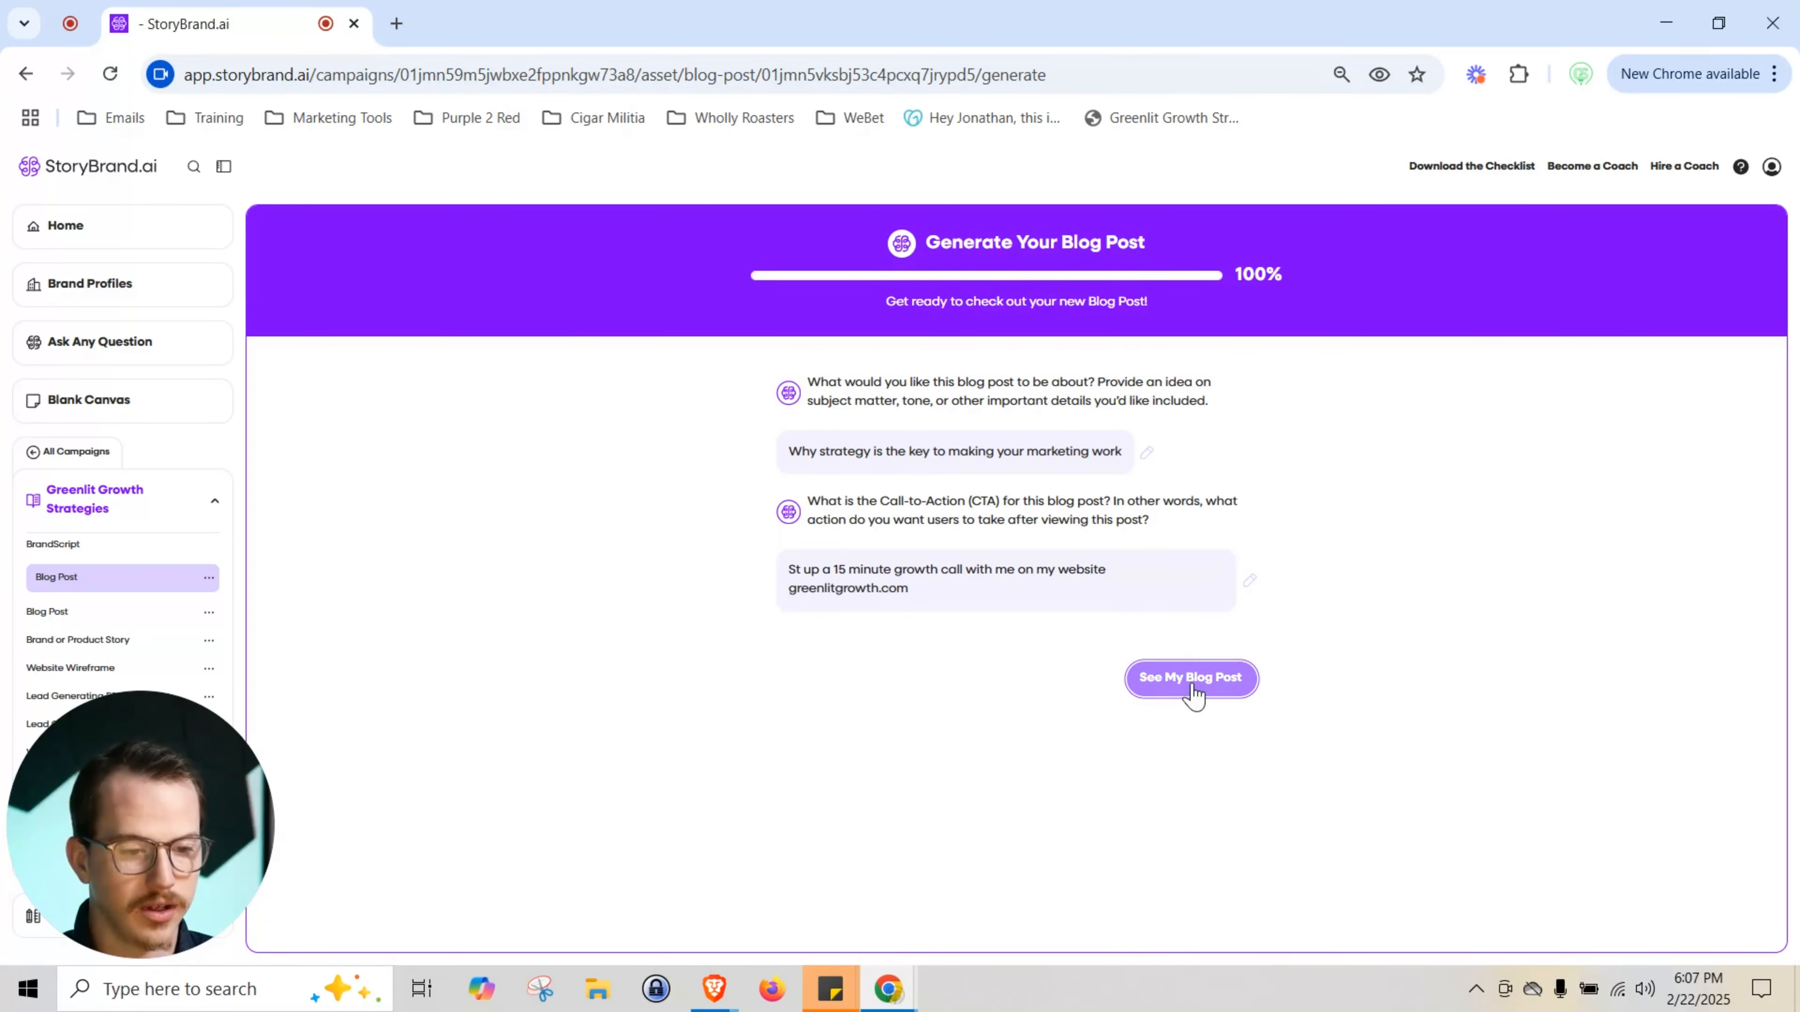
click(1180, 679)
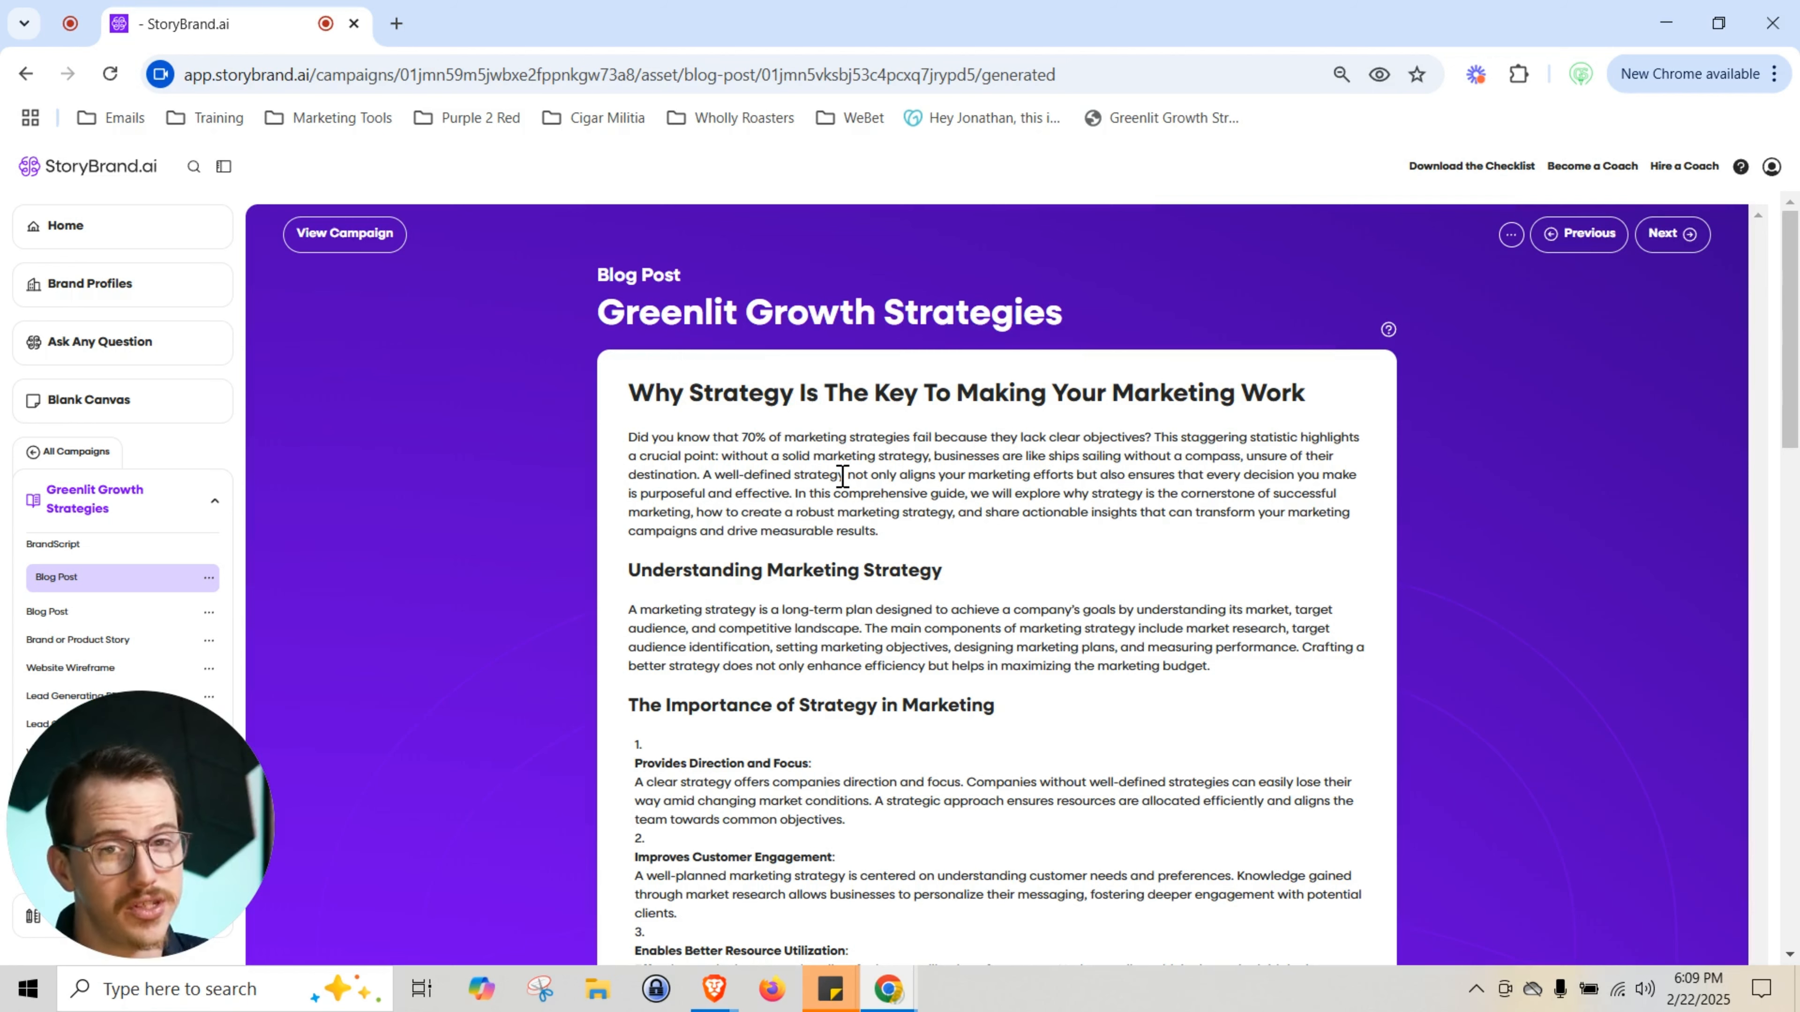
Read through the generated blog post from the introduction to the conclusion, including the Market Research paragraph.
scroll(681, 496, down, 2)
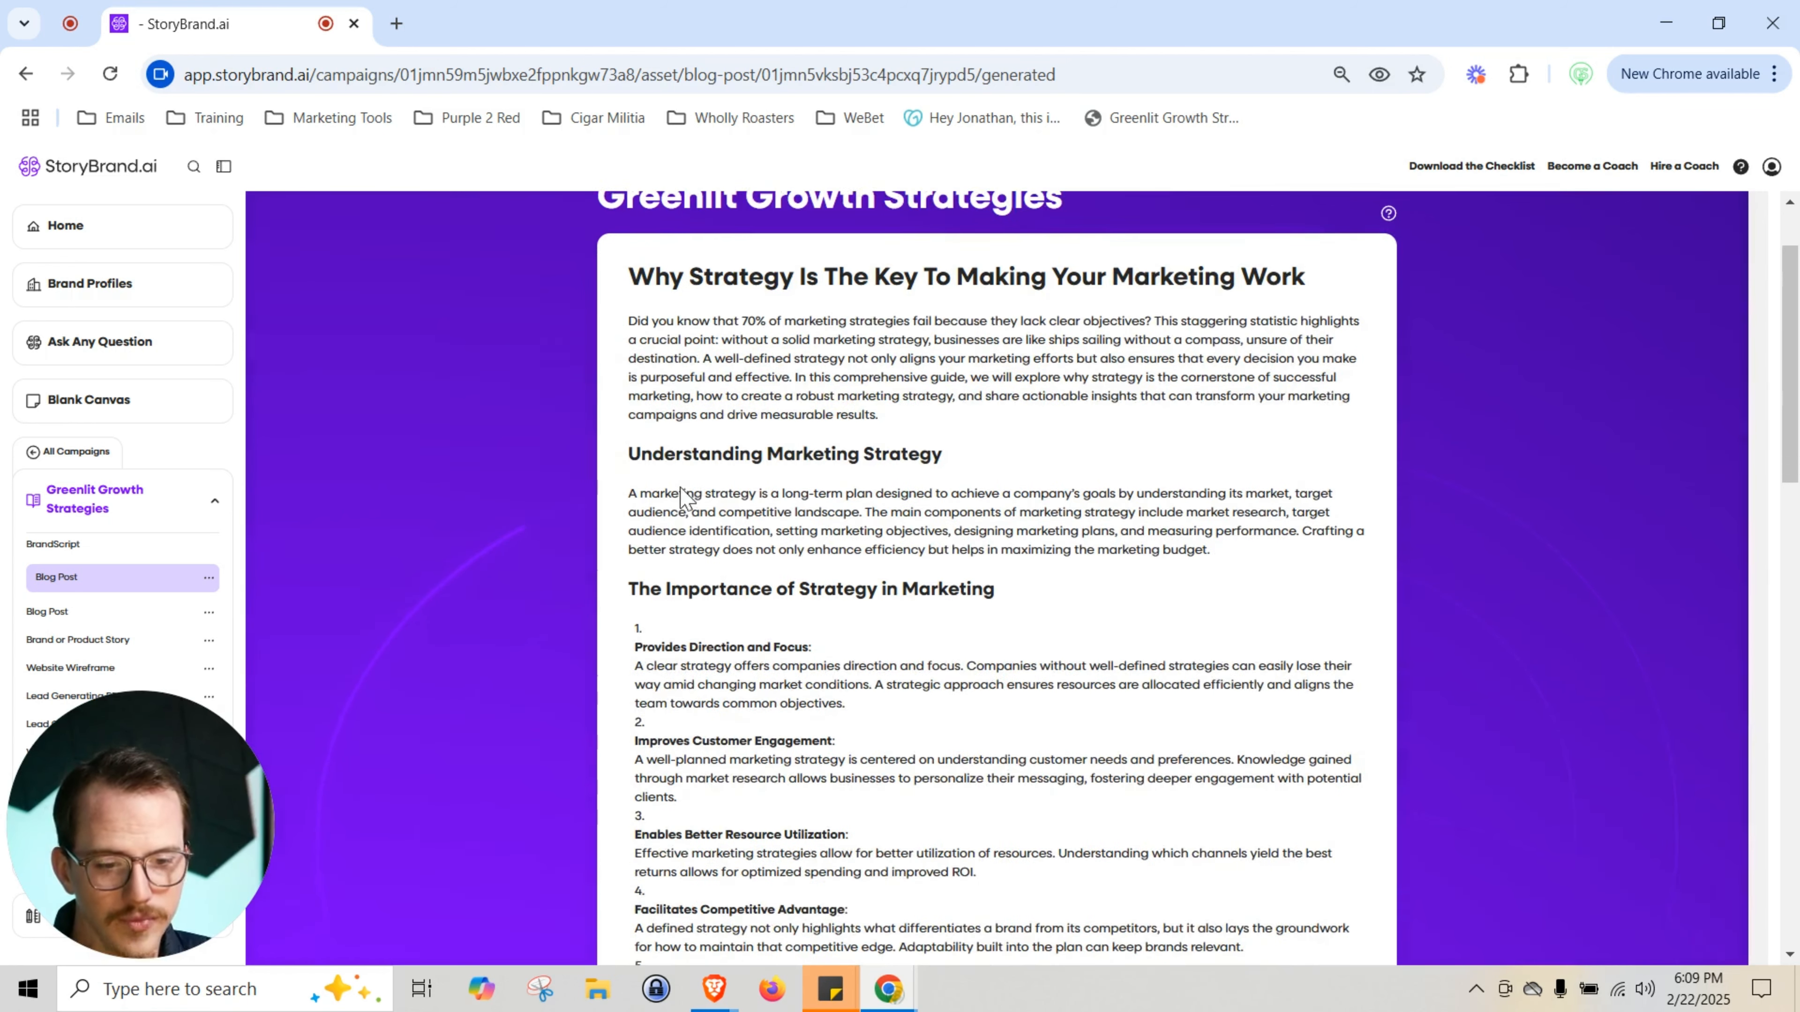
scroll(744, 454, down, 4)
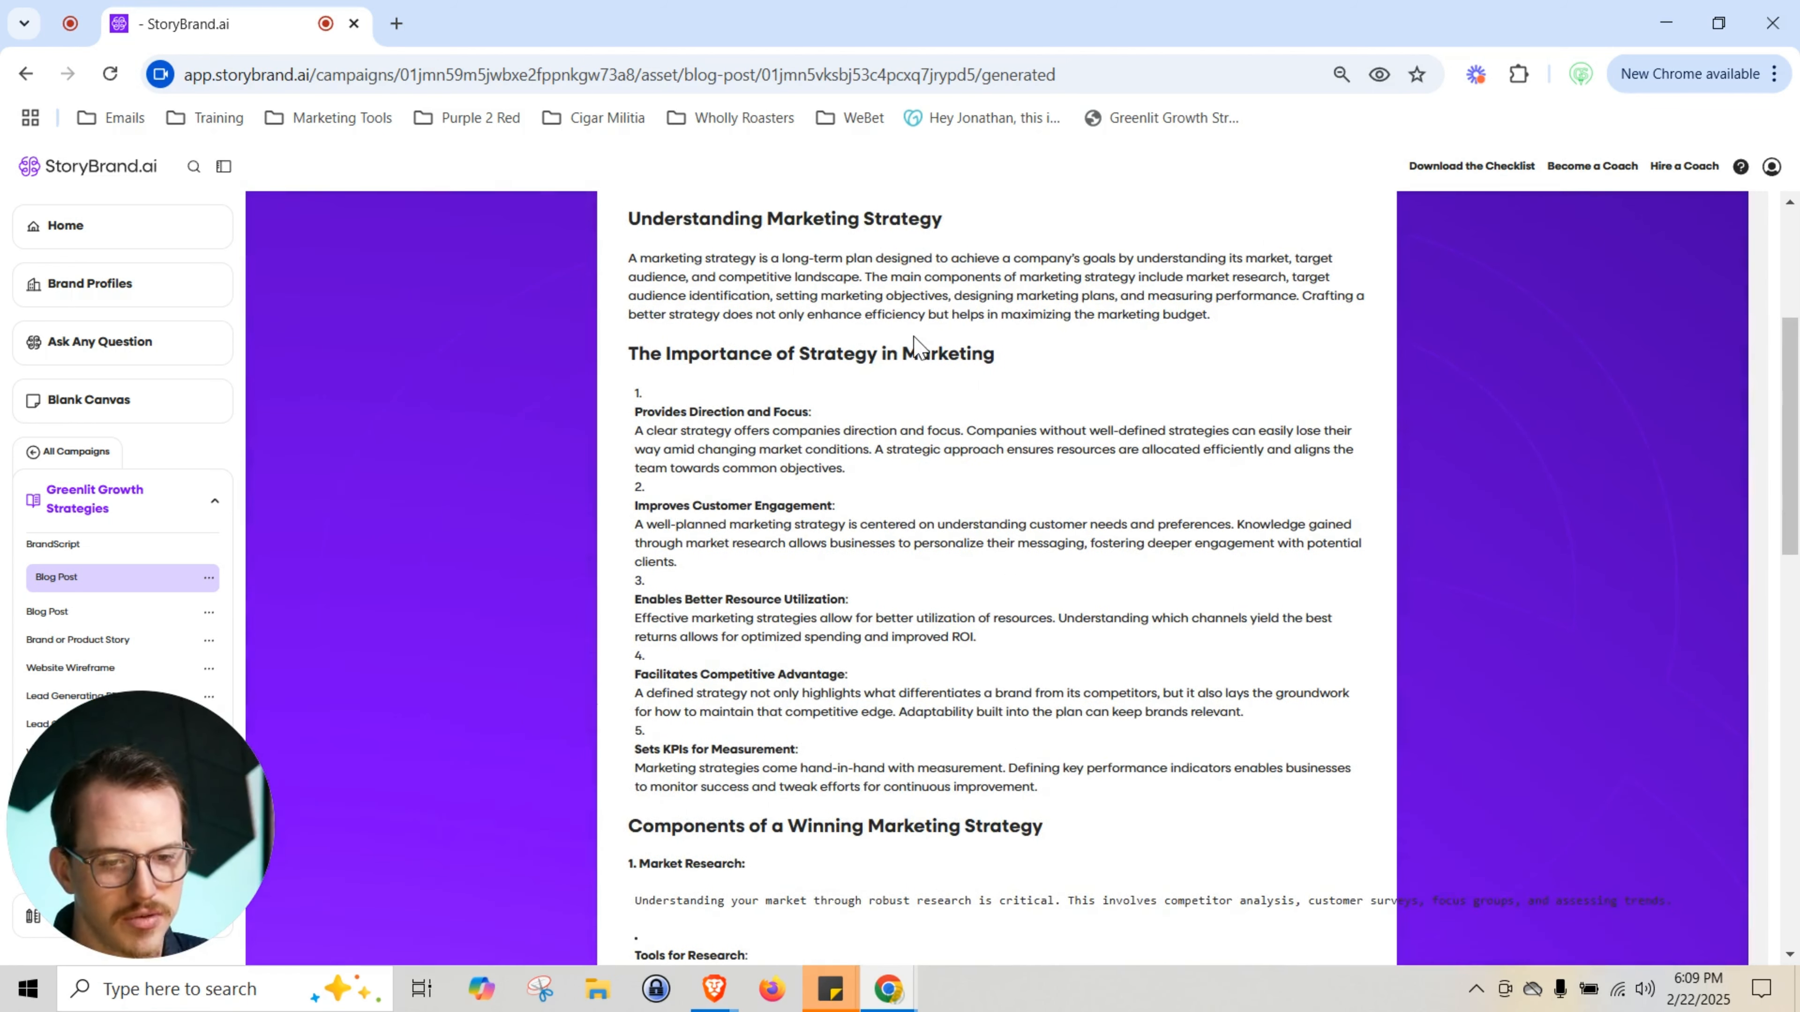
scroll(914, 355, down, 6)
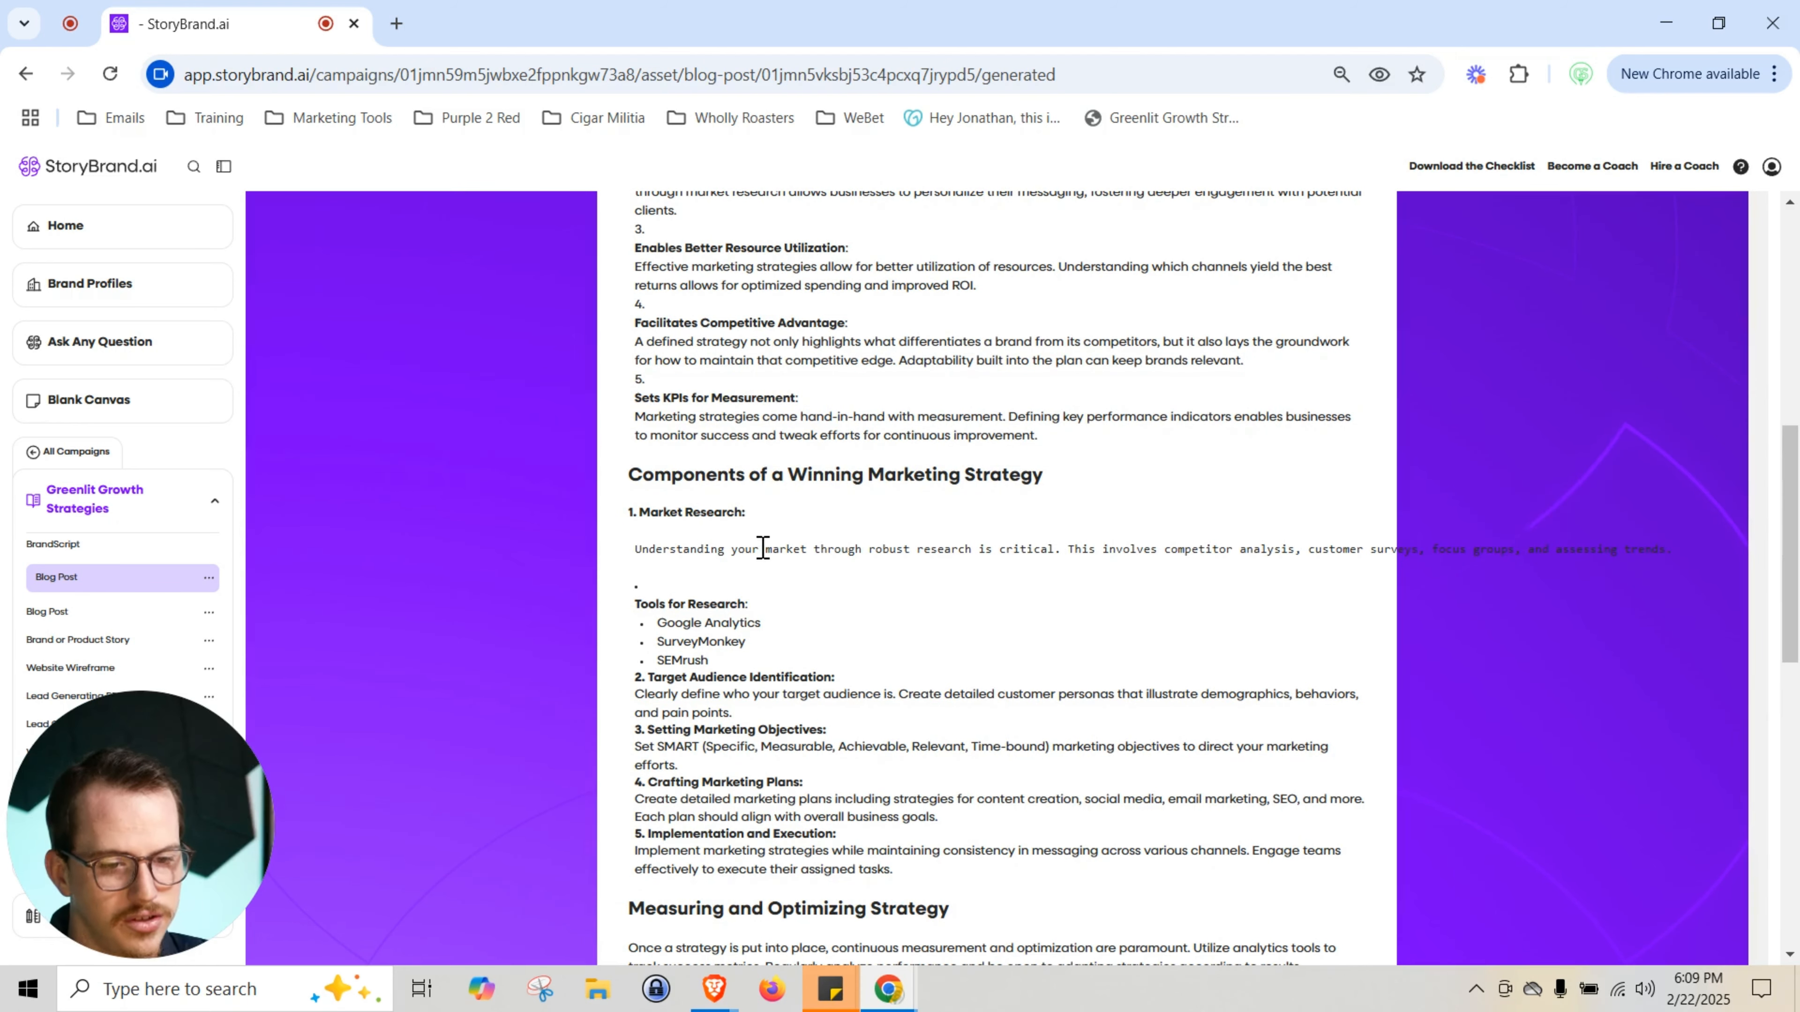
drag(762, 548, 1660, 551)
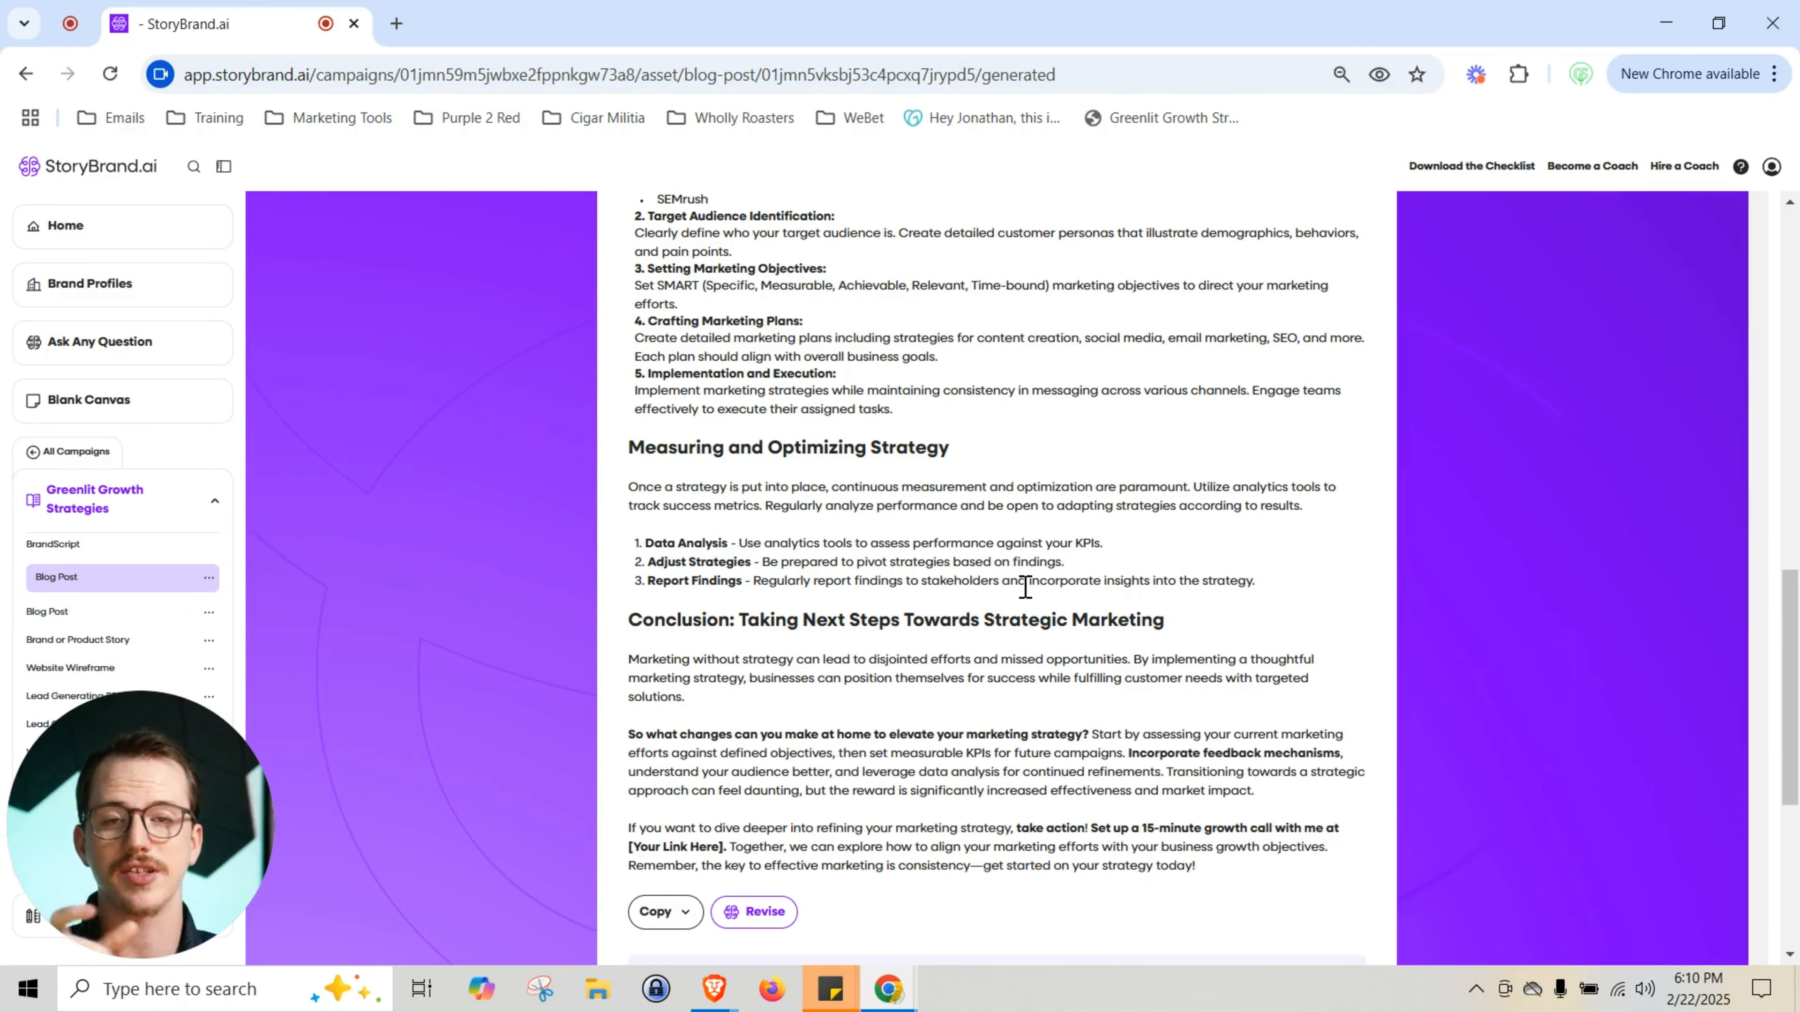
scroll(1026, 587, down, 5)
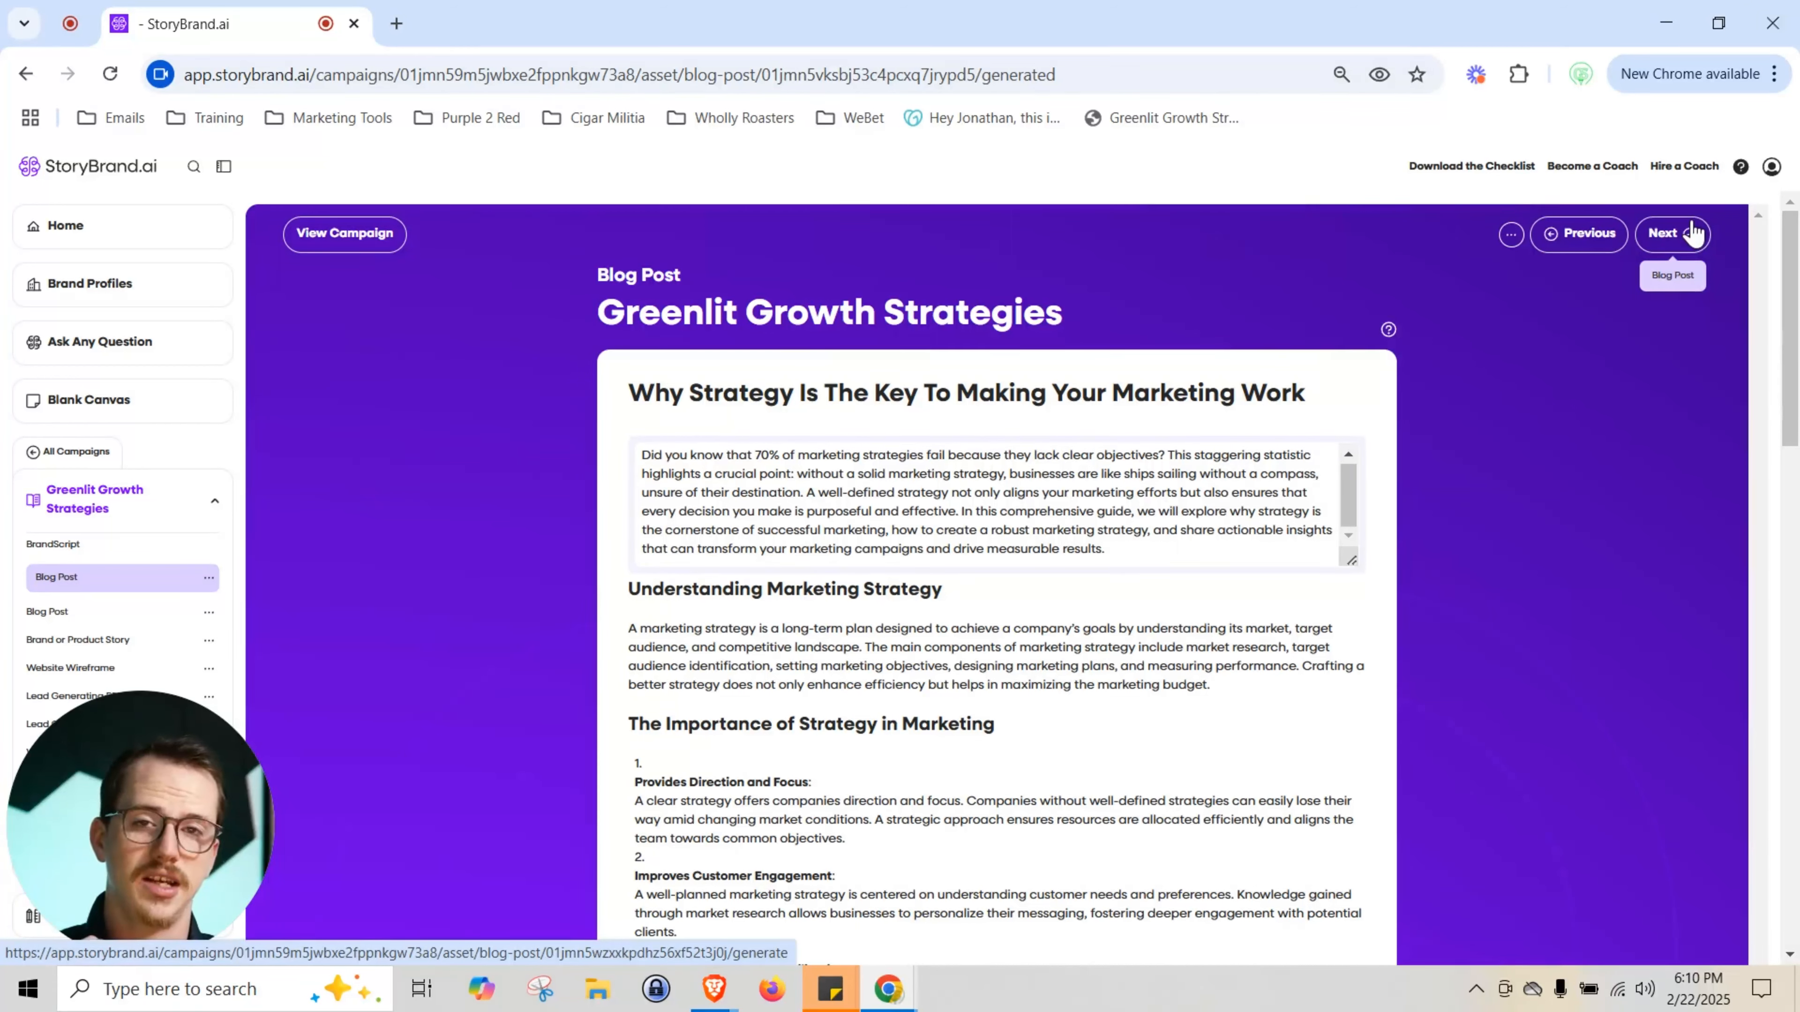
Return to the campaign overview, look over its assets and reopen the completed blog post.
click(382, 244)
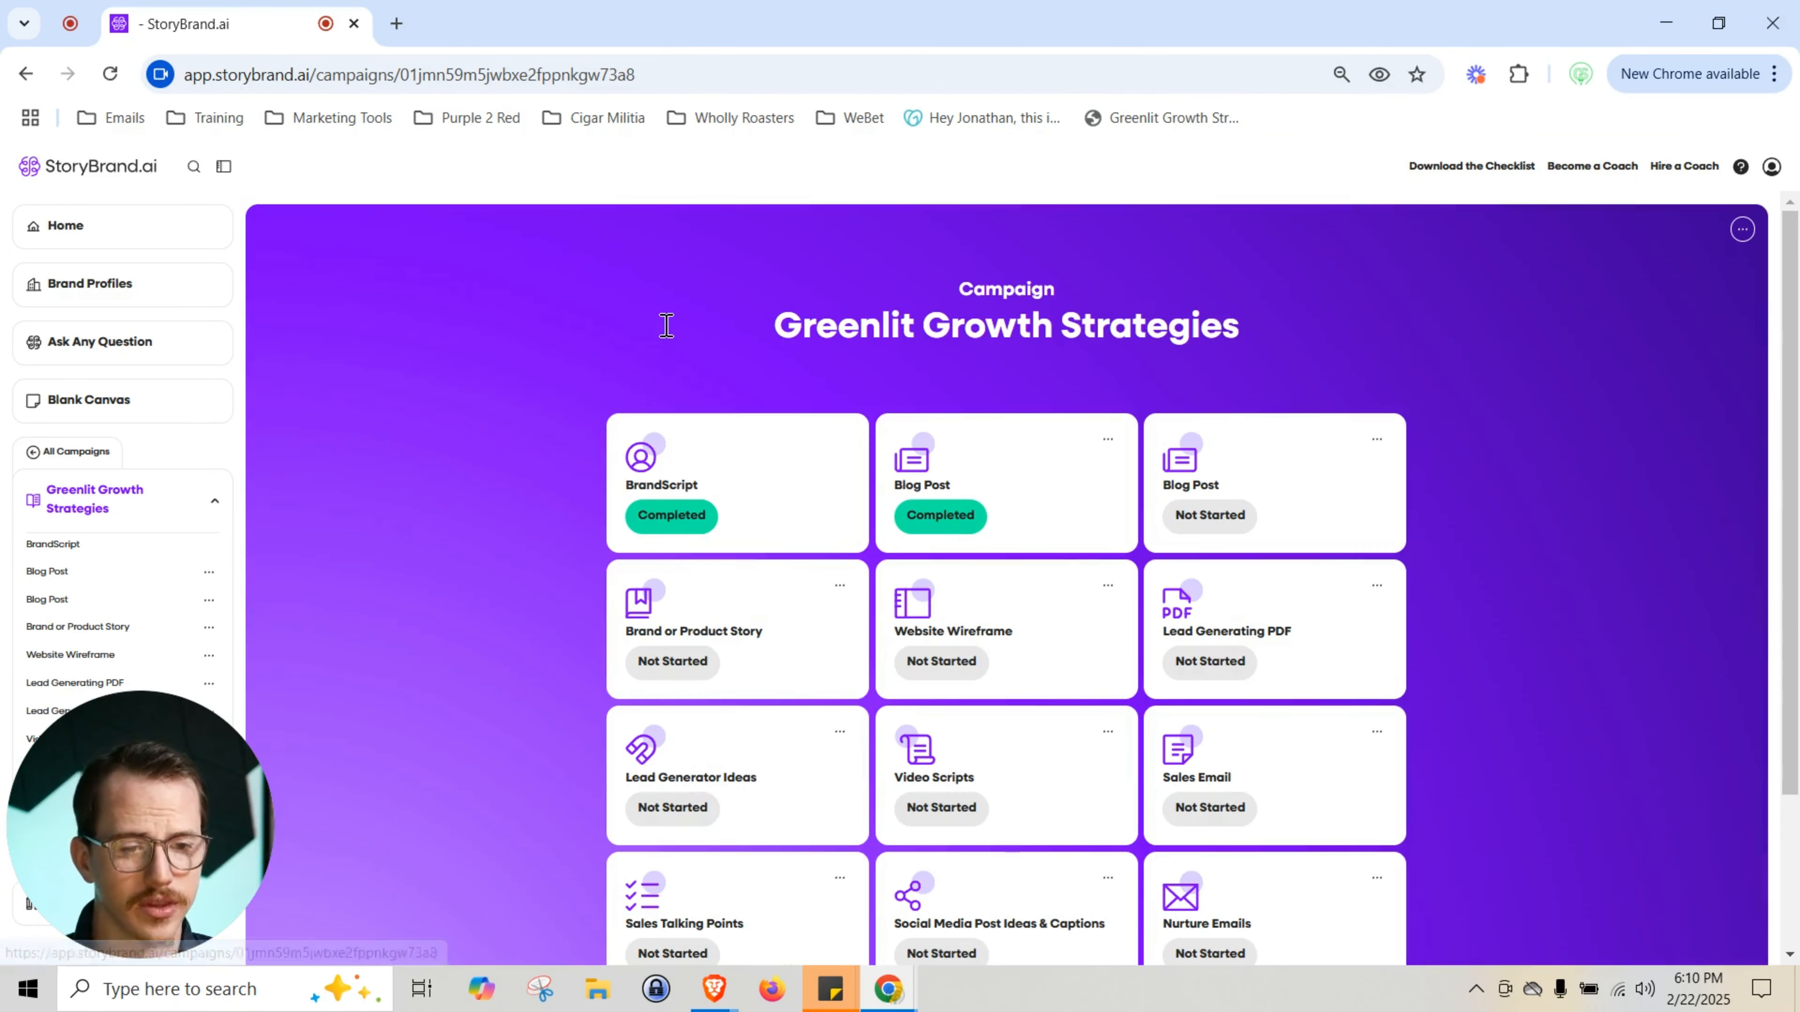
scroll(993, 358, down, 2)
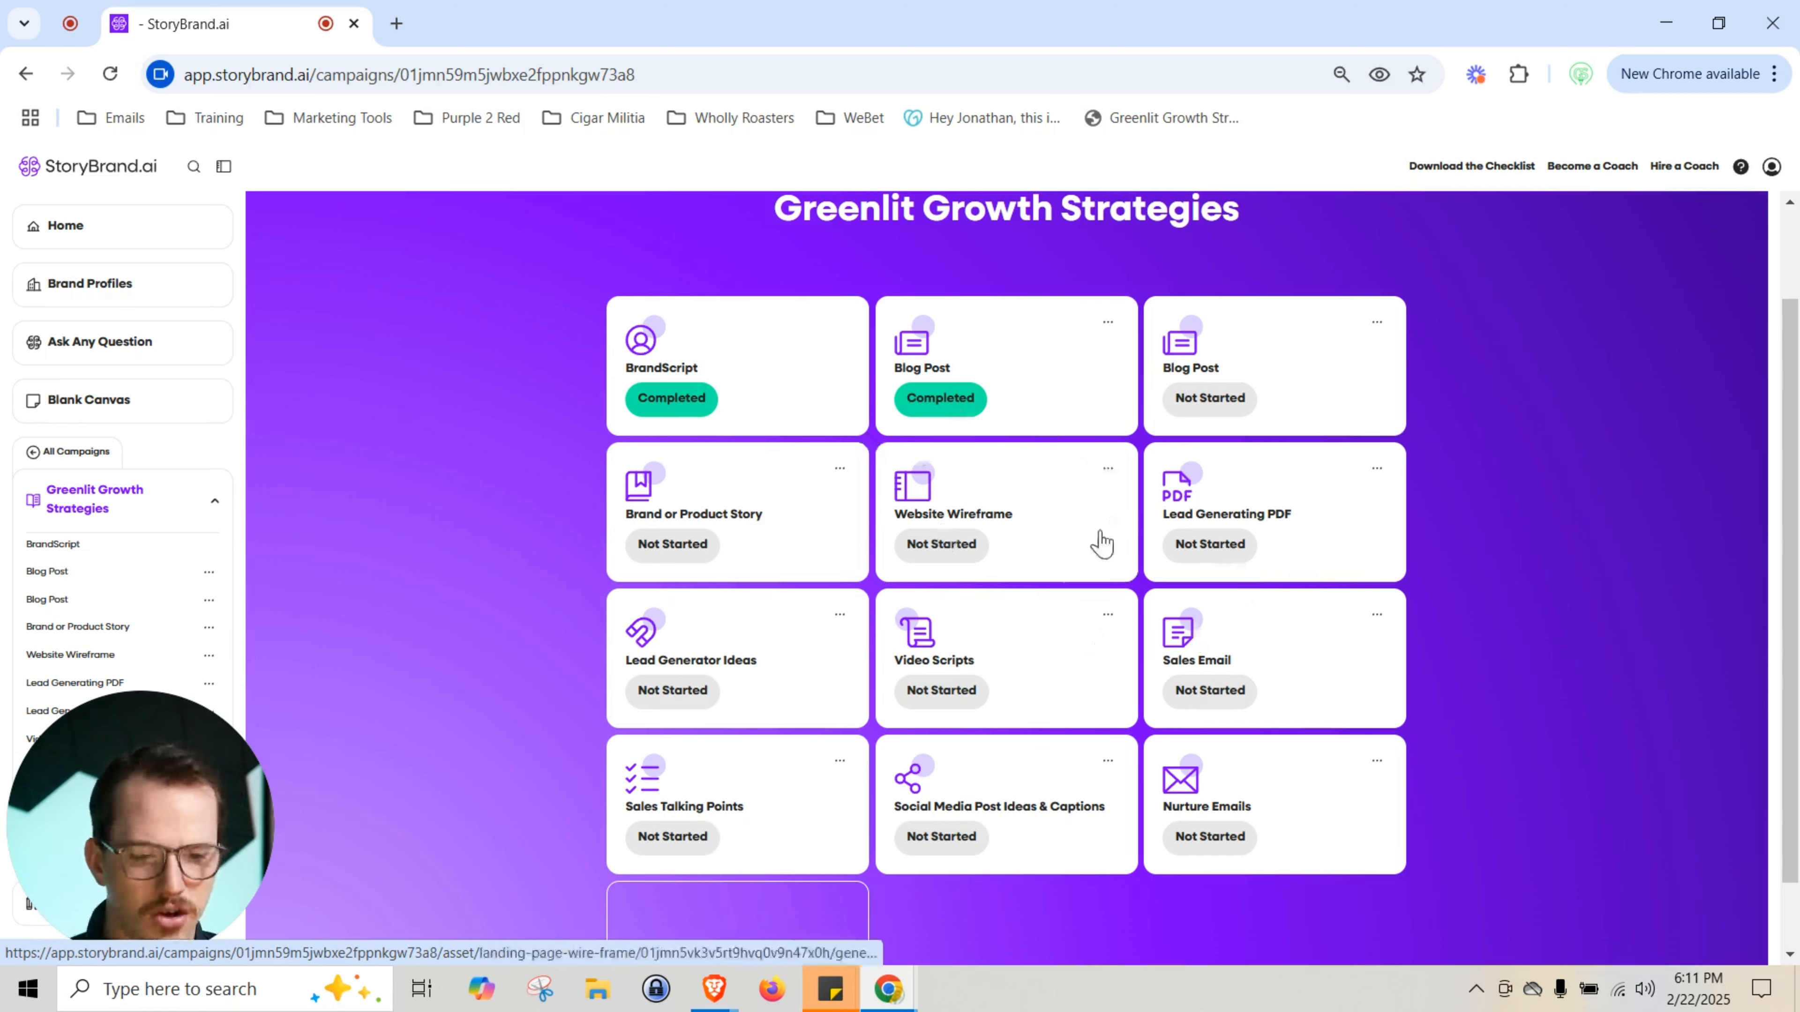
click(1034, 360)
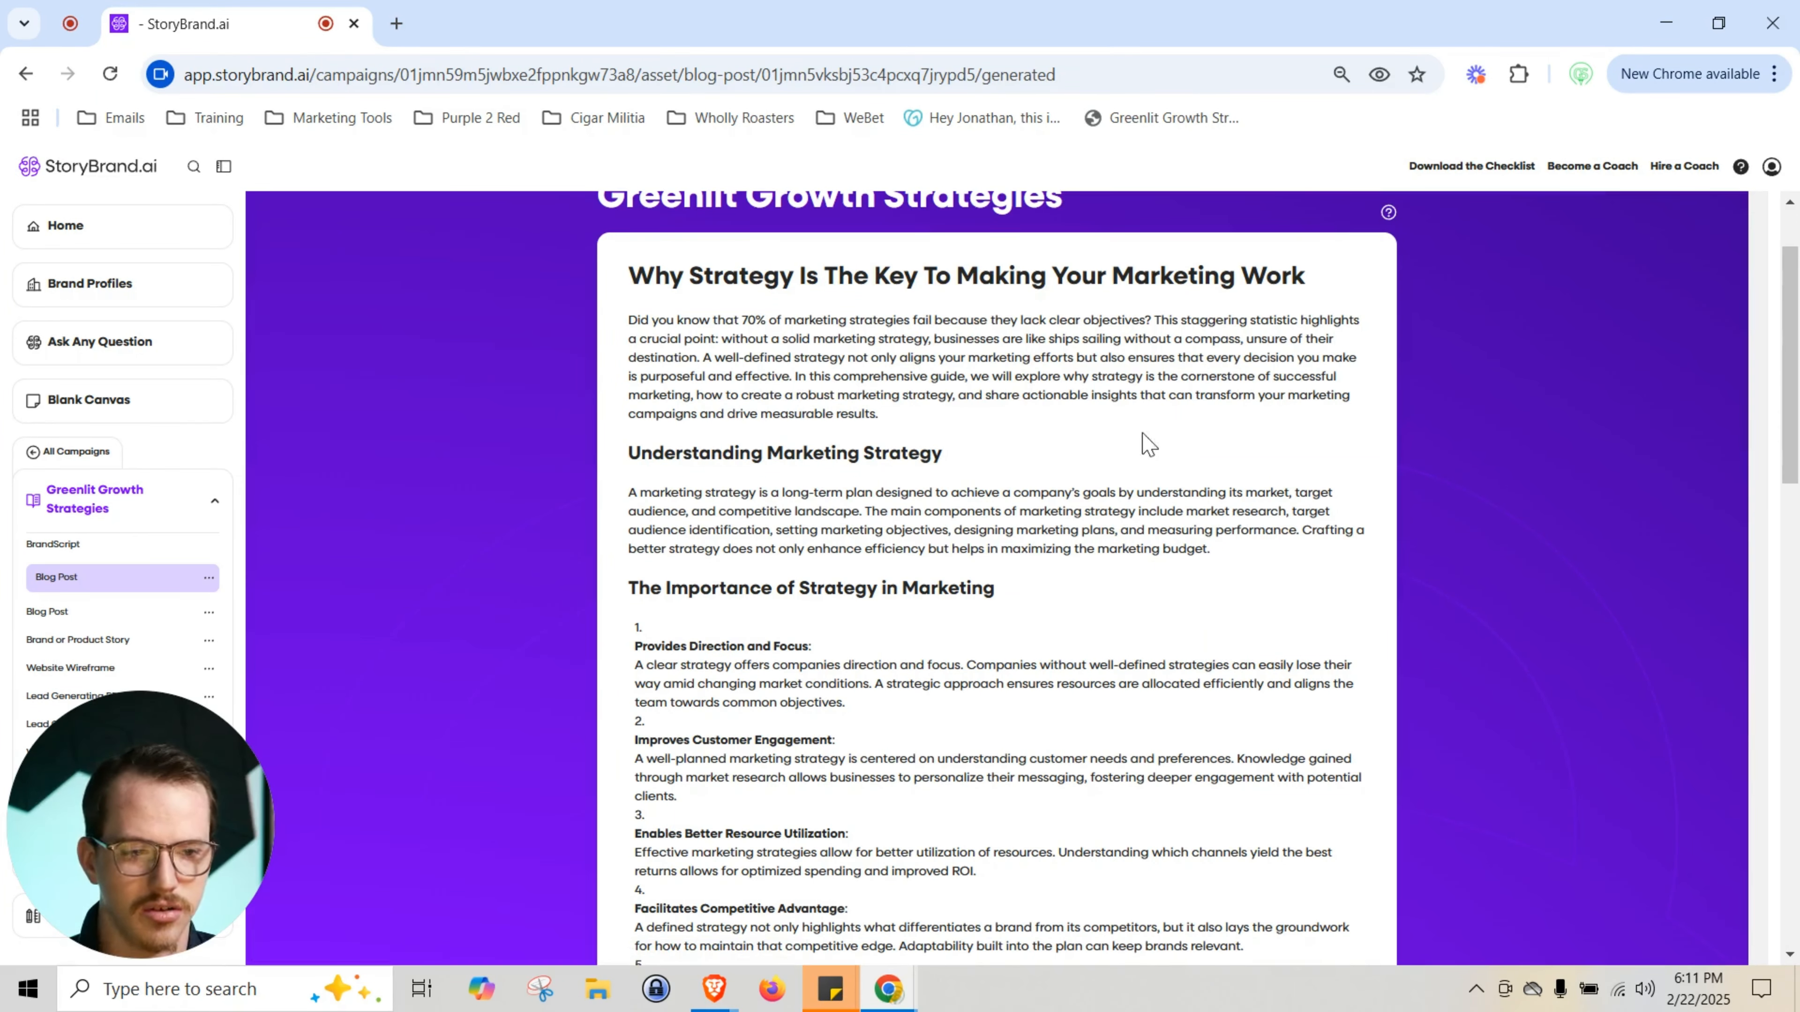
scroll(902, 344, up, 2)
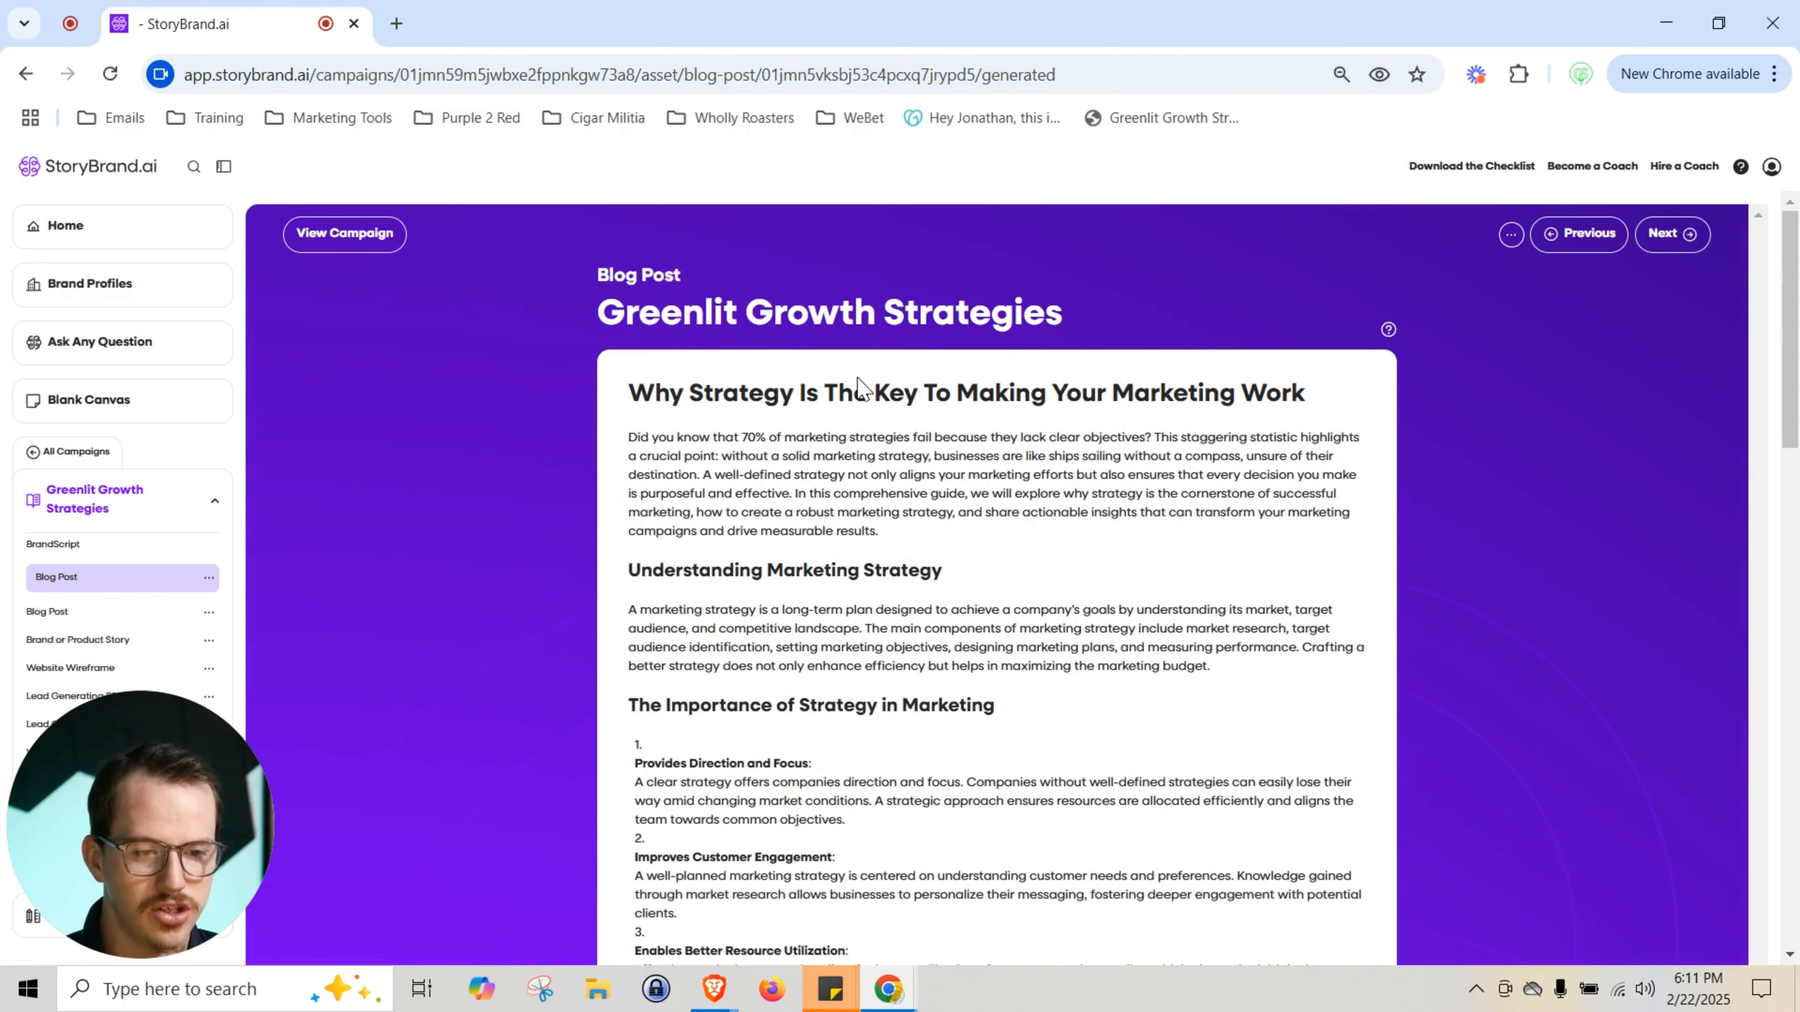
Append "happy birthday" to the blog post's introduction paragraph and open the body text for editing.
click(824, 444)
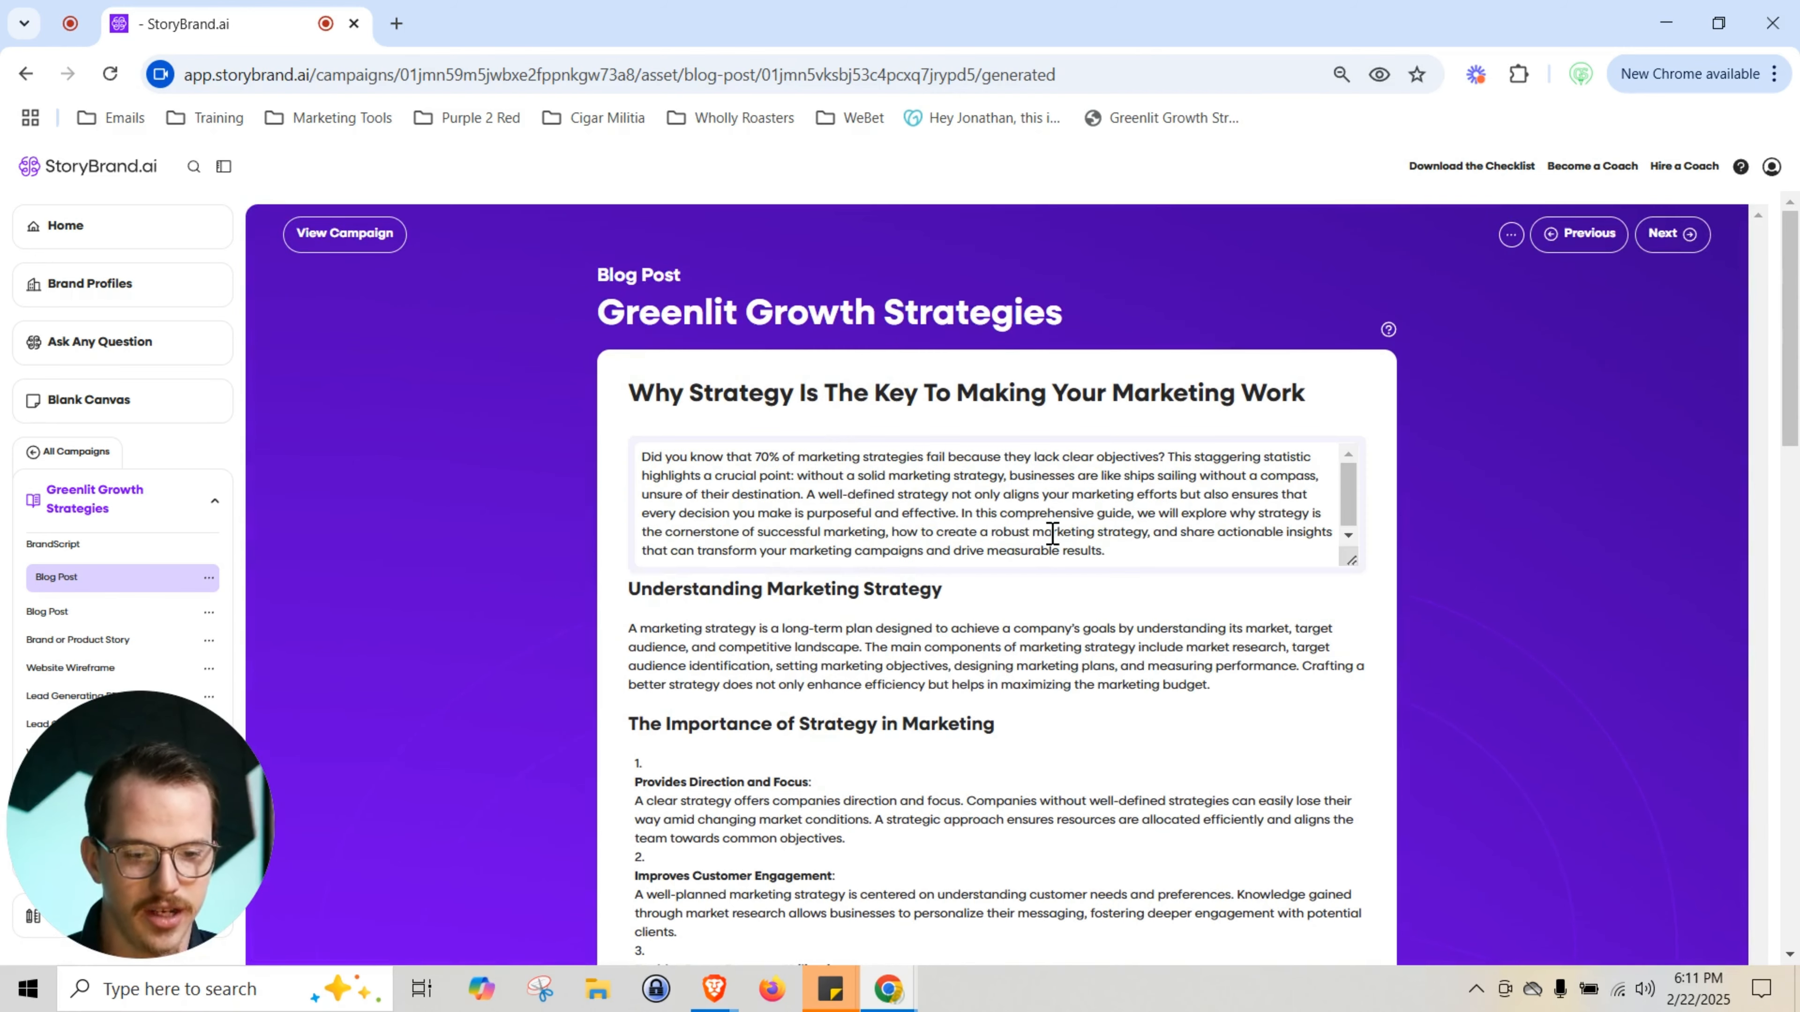
click(1135, 549)
scroll(1135, 549, down, 3)
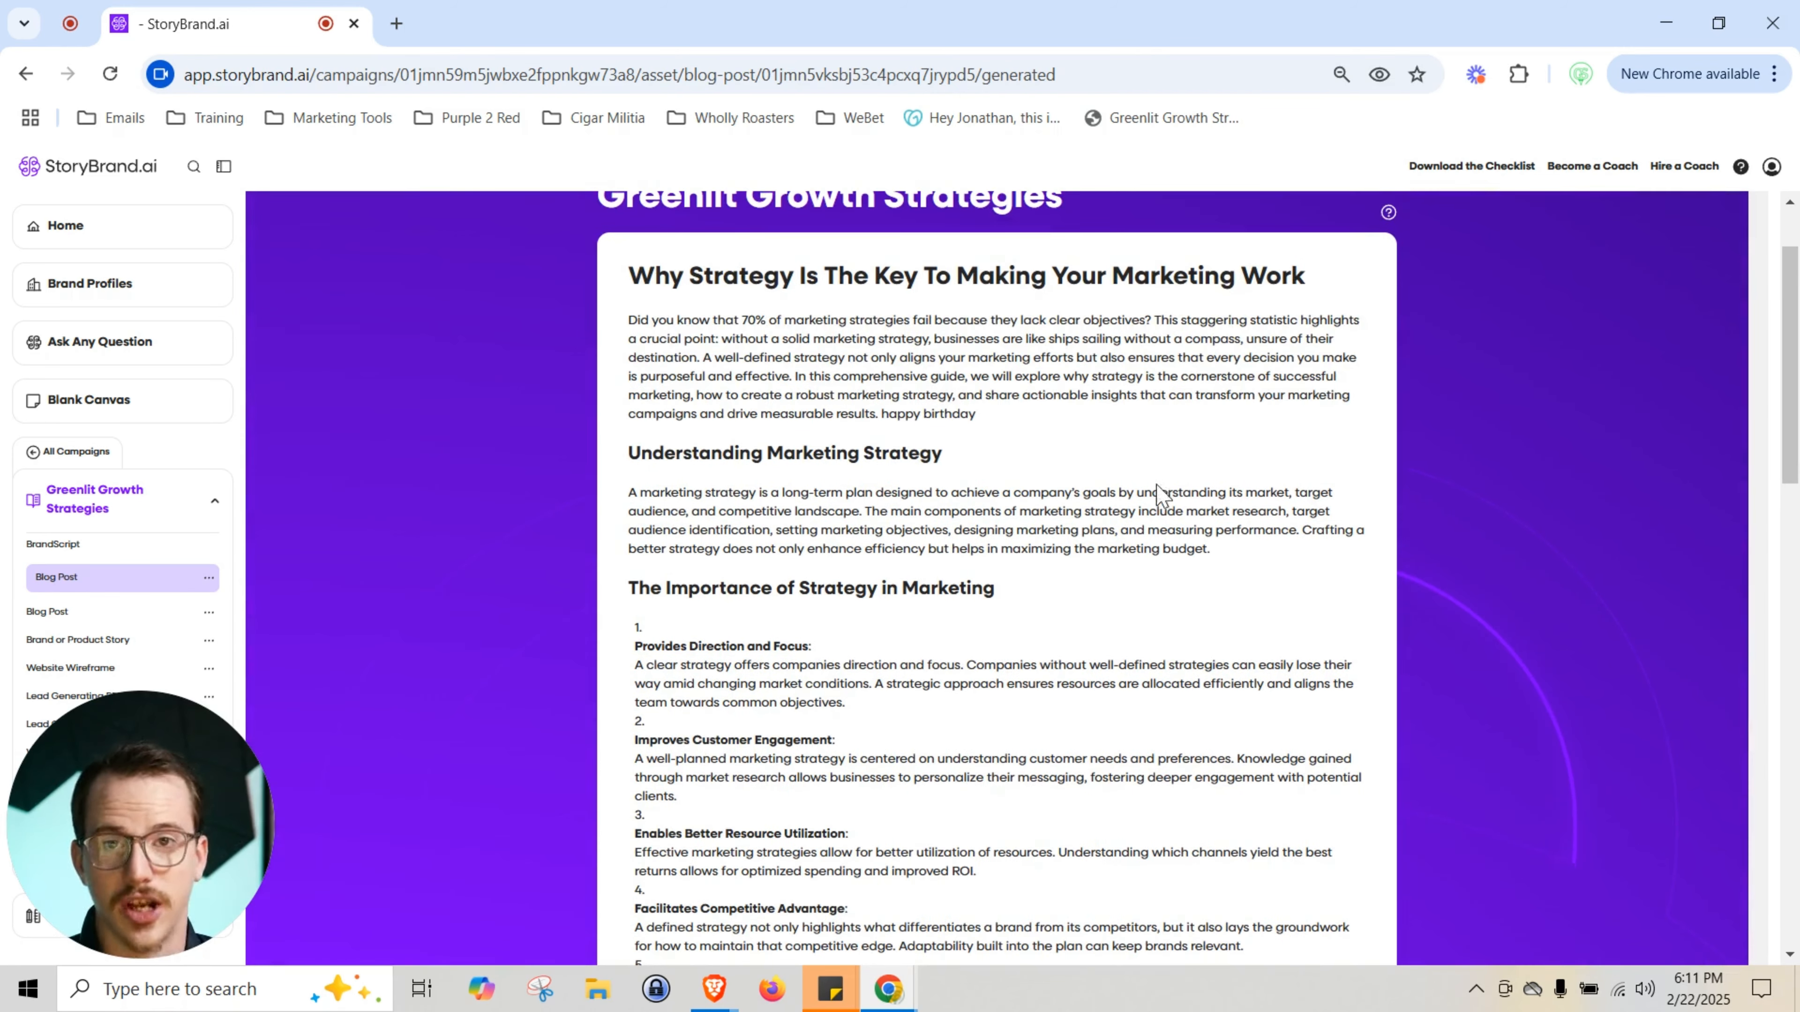
scroll(1161, 498, down, 10)
click(876, 372)
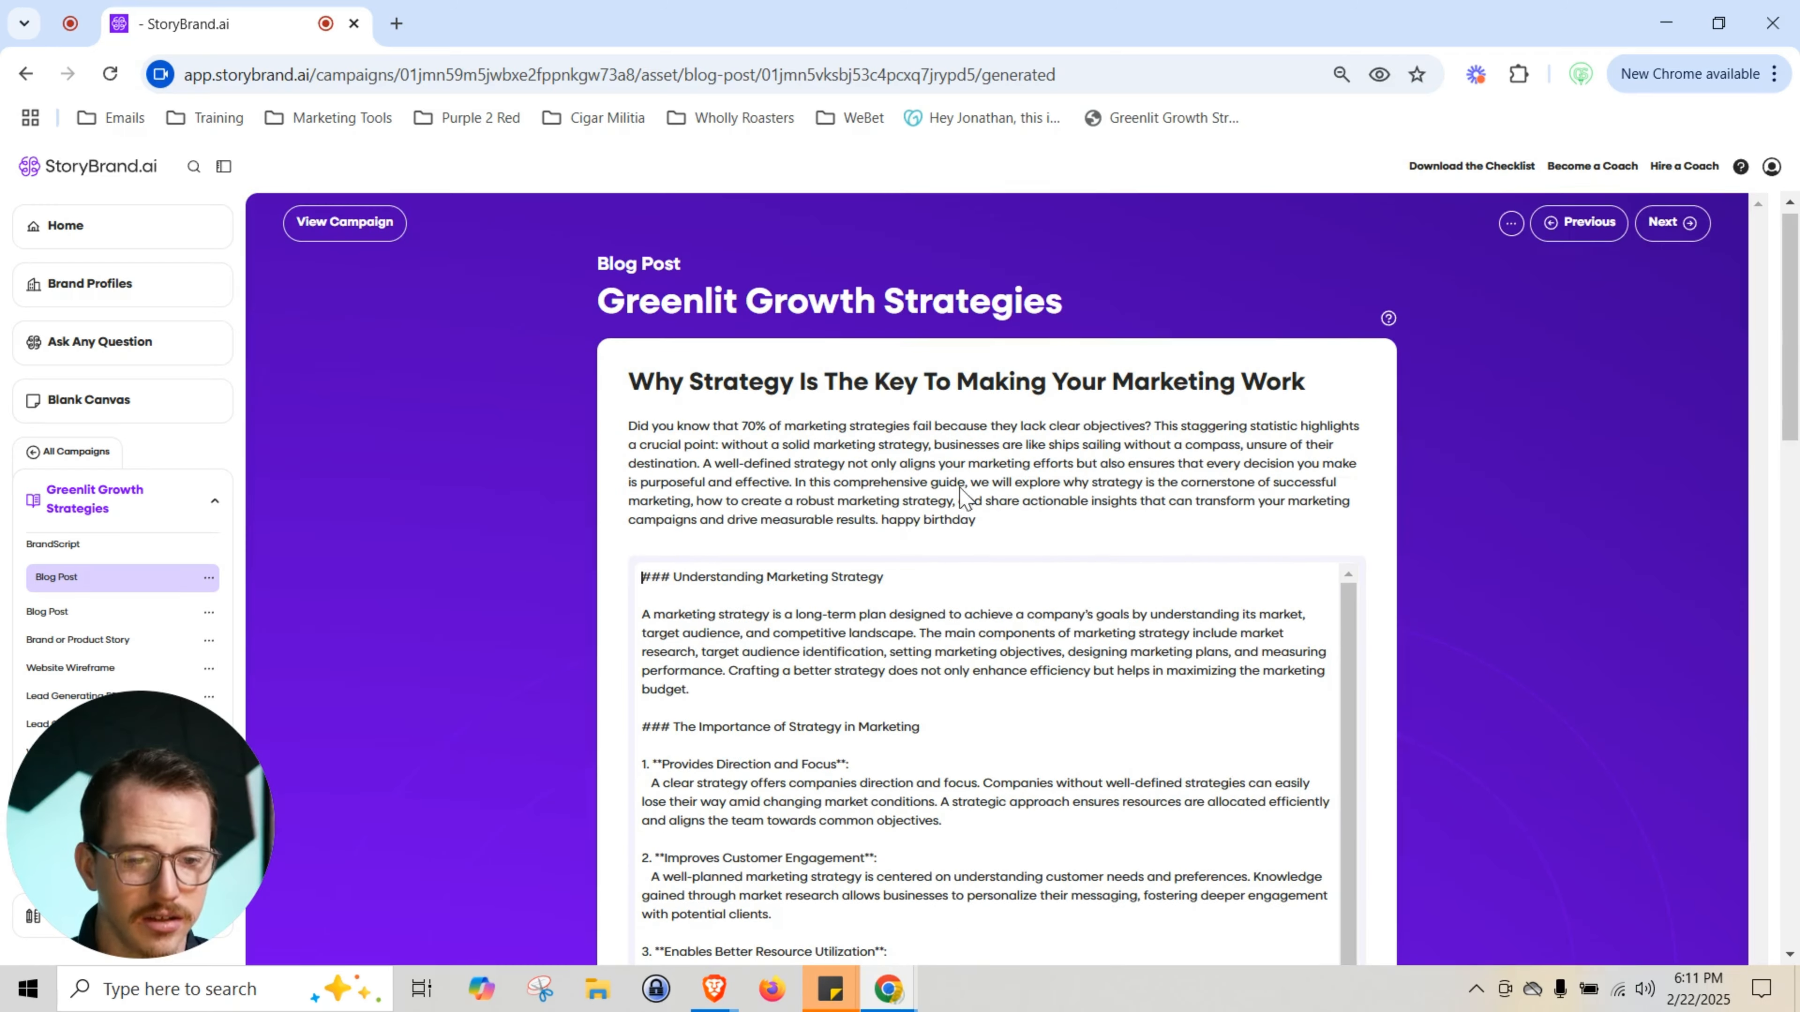
Revise the whole blog post without giving any suggestions and save the new version in place of the current one.
scroll(1353, 621, down, 15)
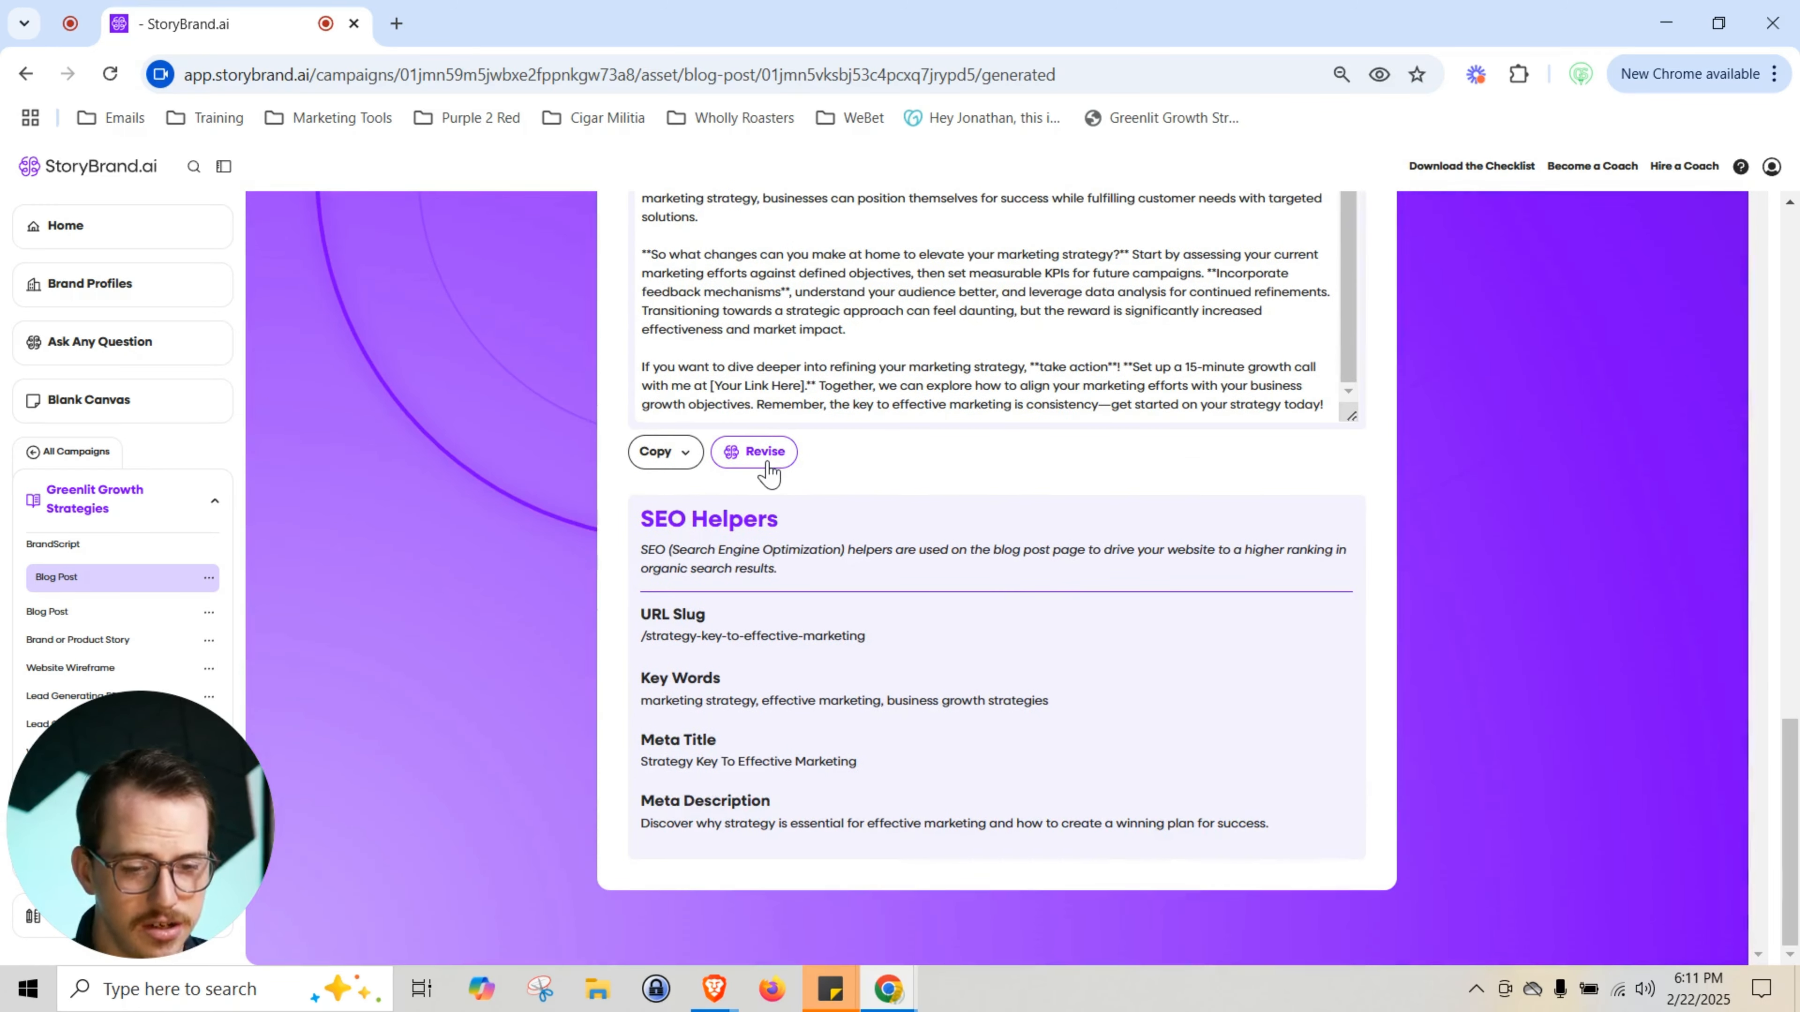
click(767, 454)
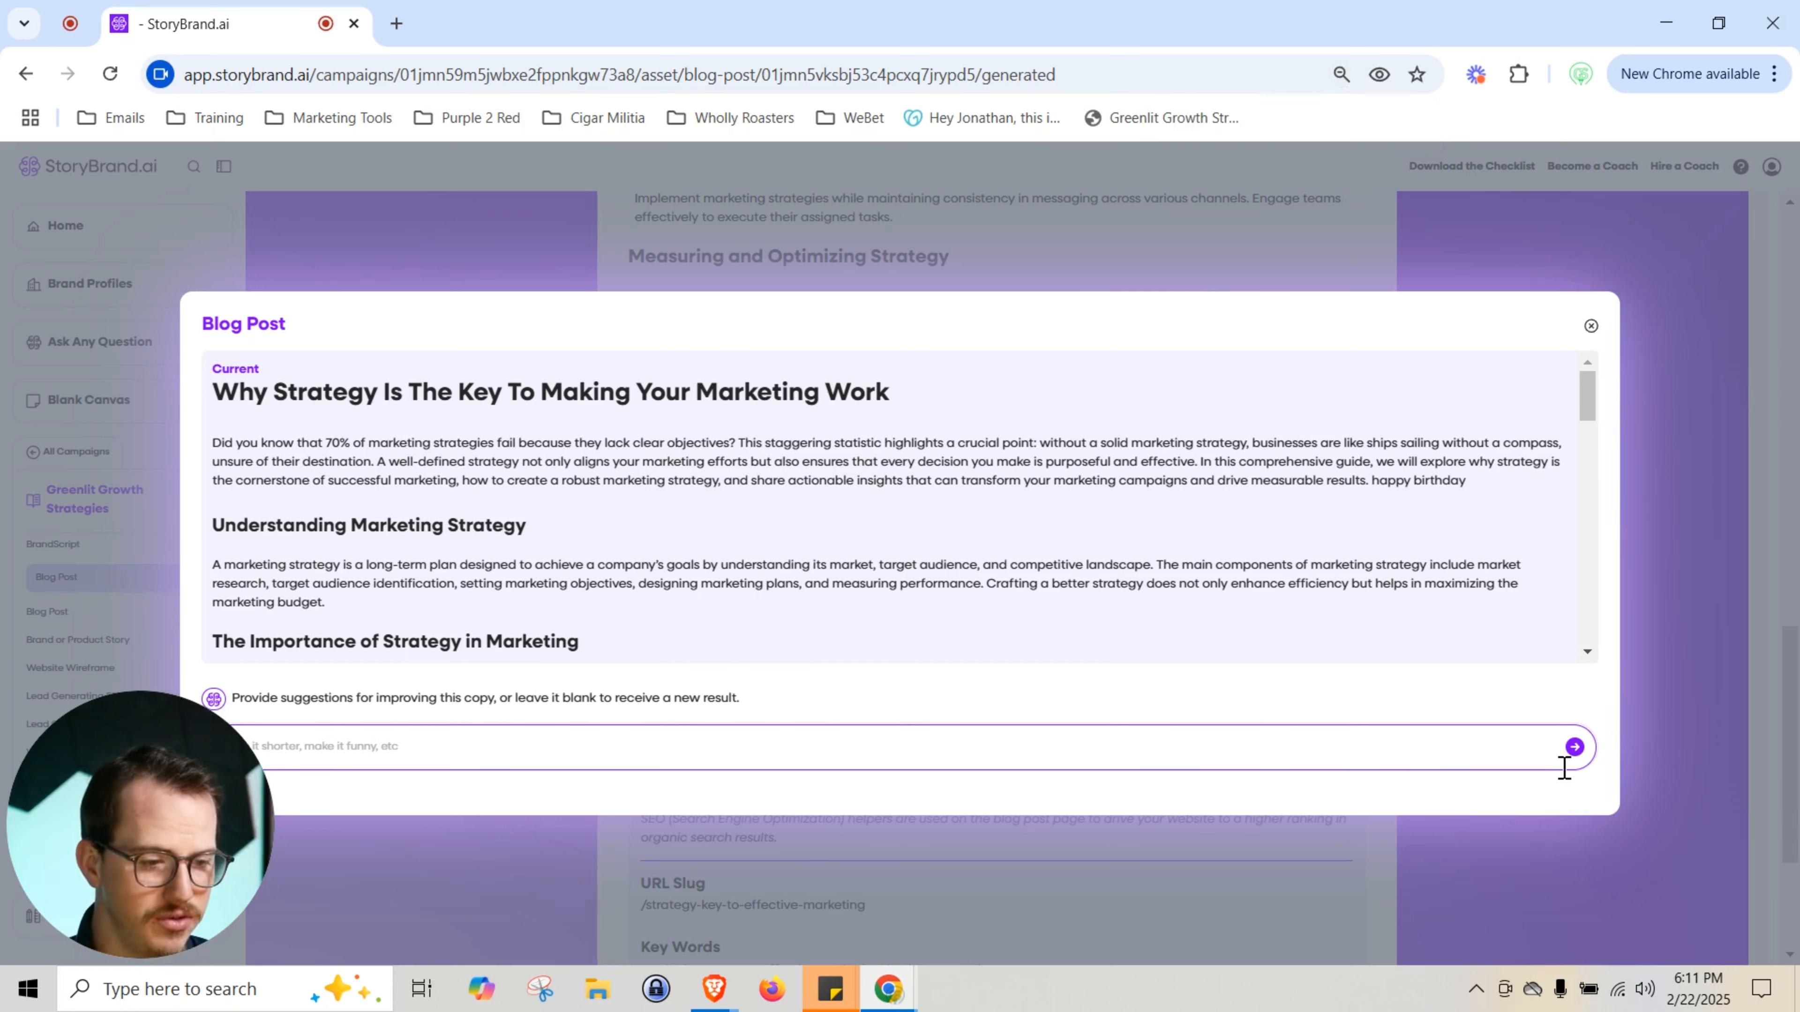
click(1574, 747)
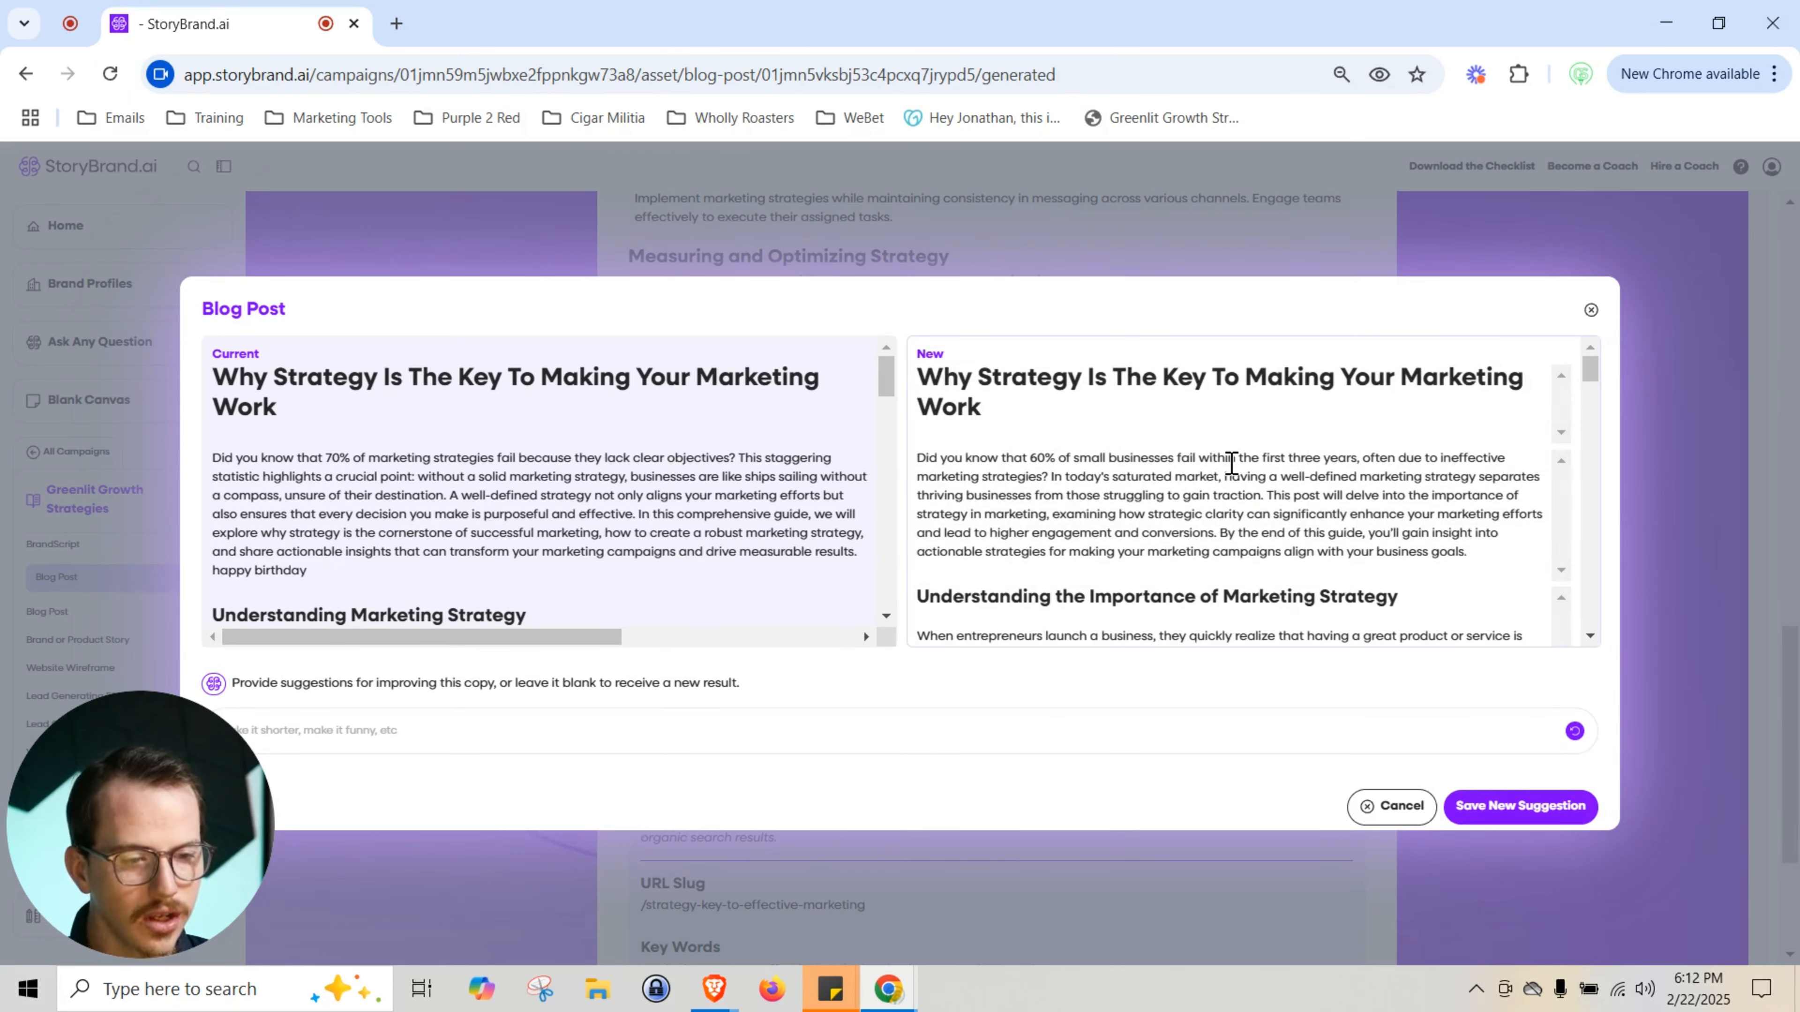
click(1507, 805)
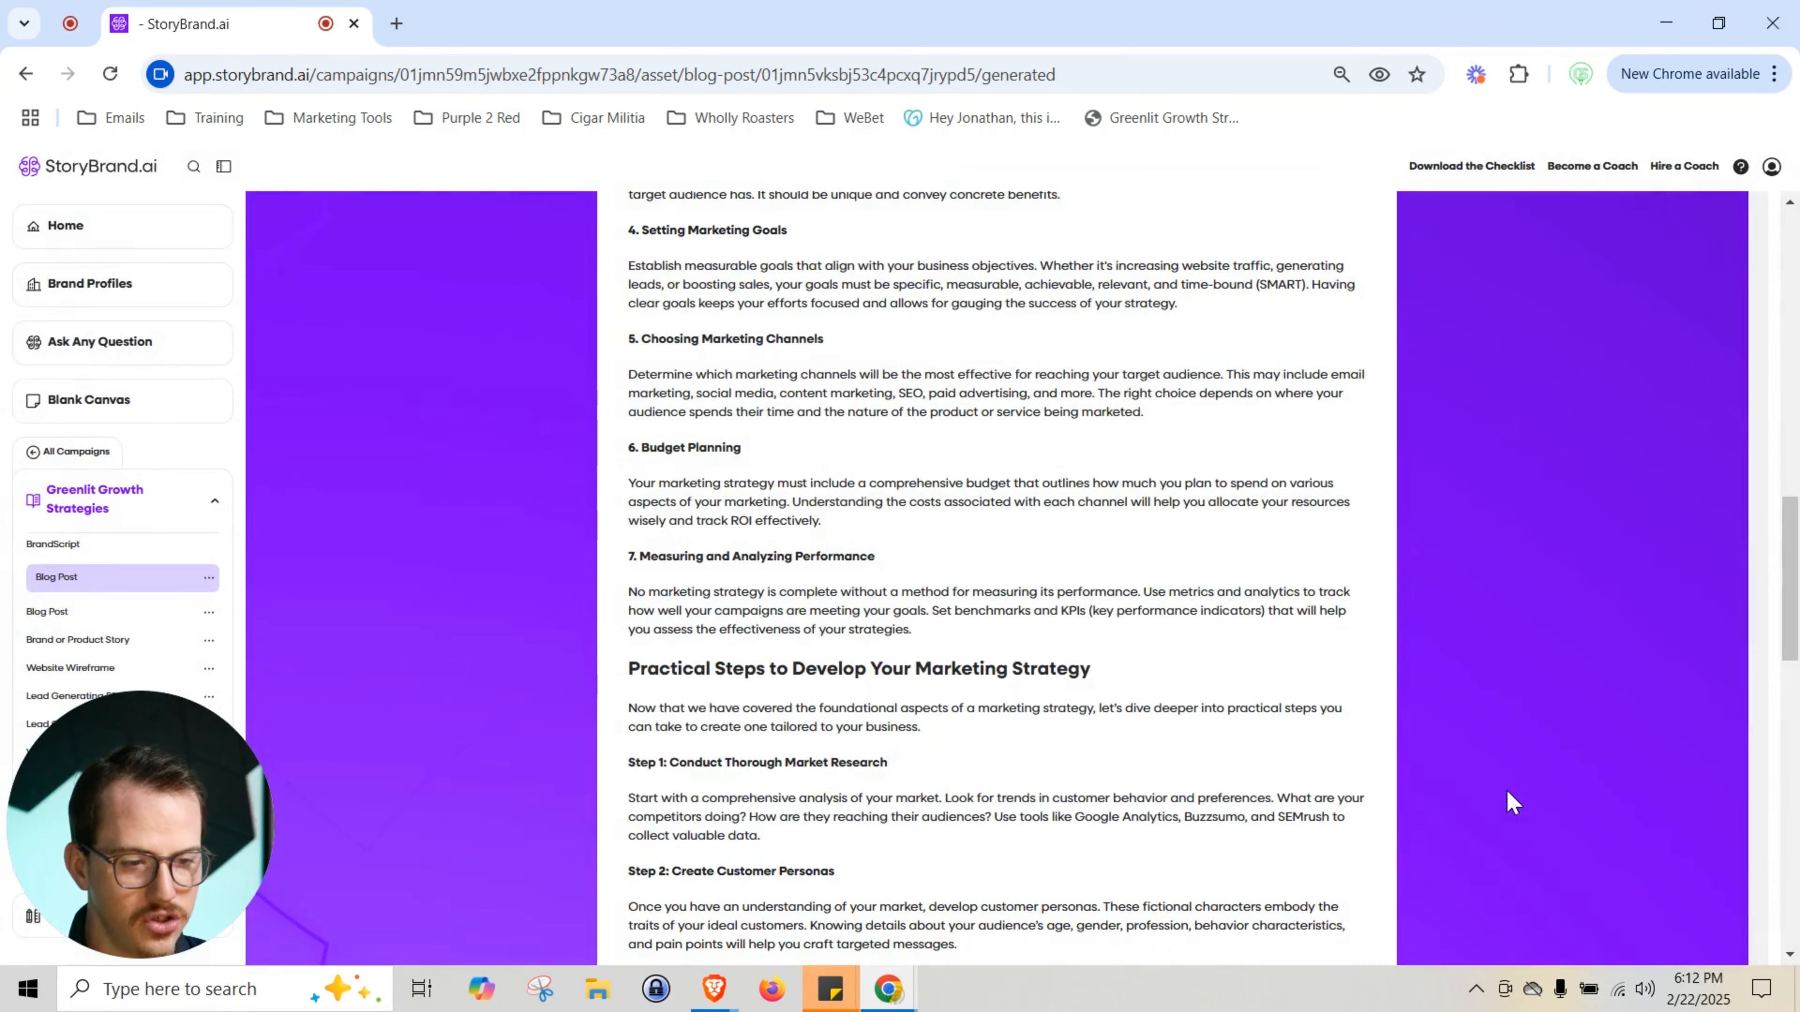
scroll(1093, 612, up, 4)
scroll(1095, 617, up, 10)
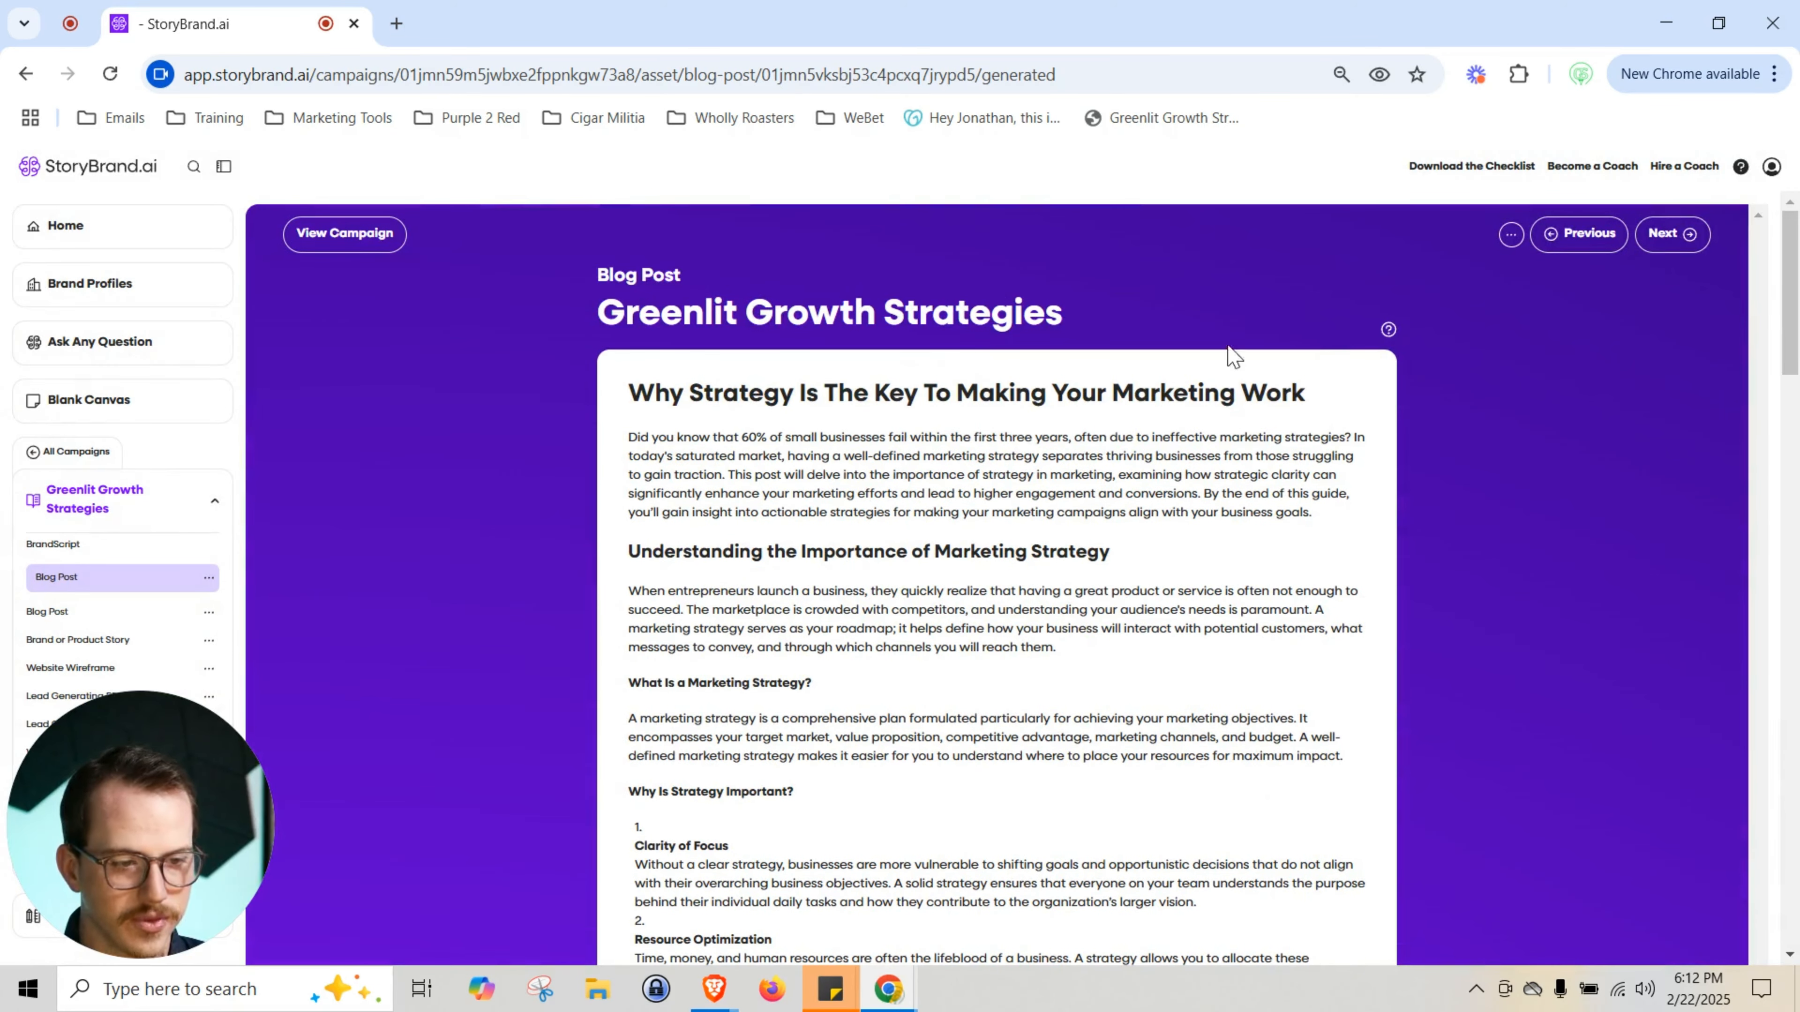
Return to the campaign overview and generate the Lead Generator Ideas asset.
click(316, 234)
scroll(1004, 354, down, 2)
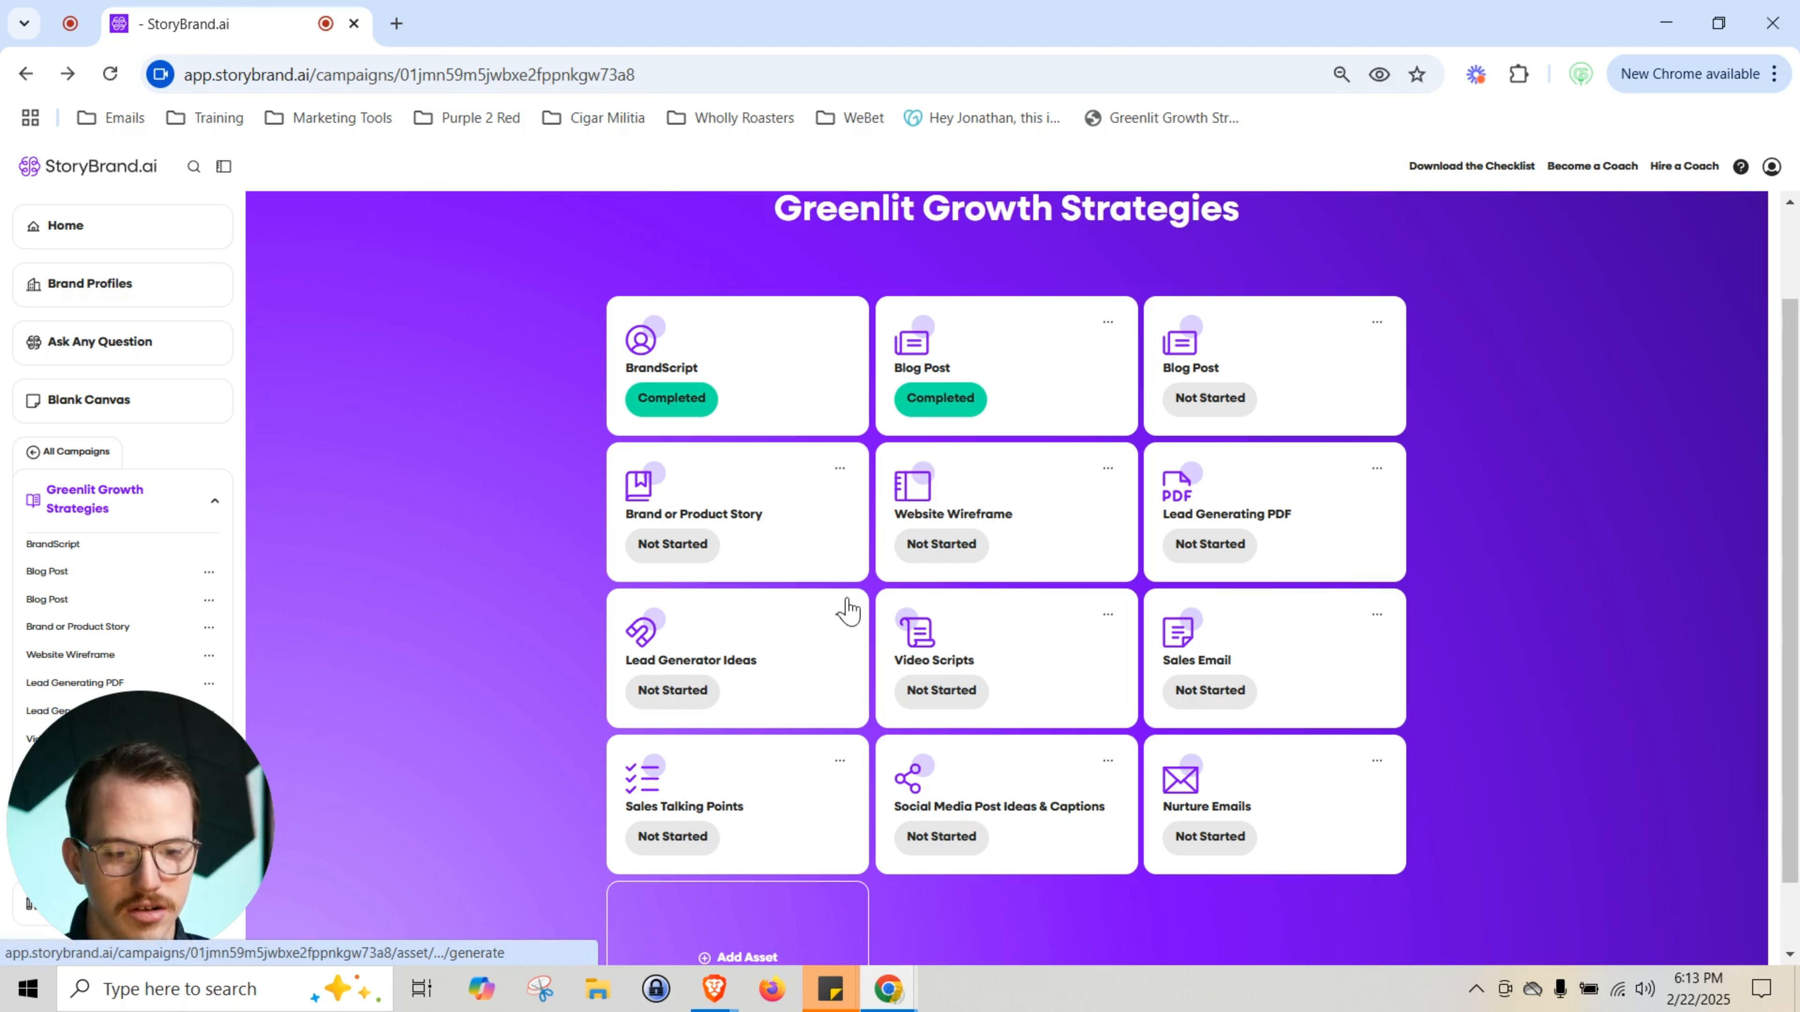
click(789, 675)
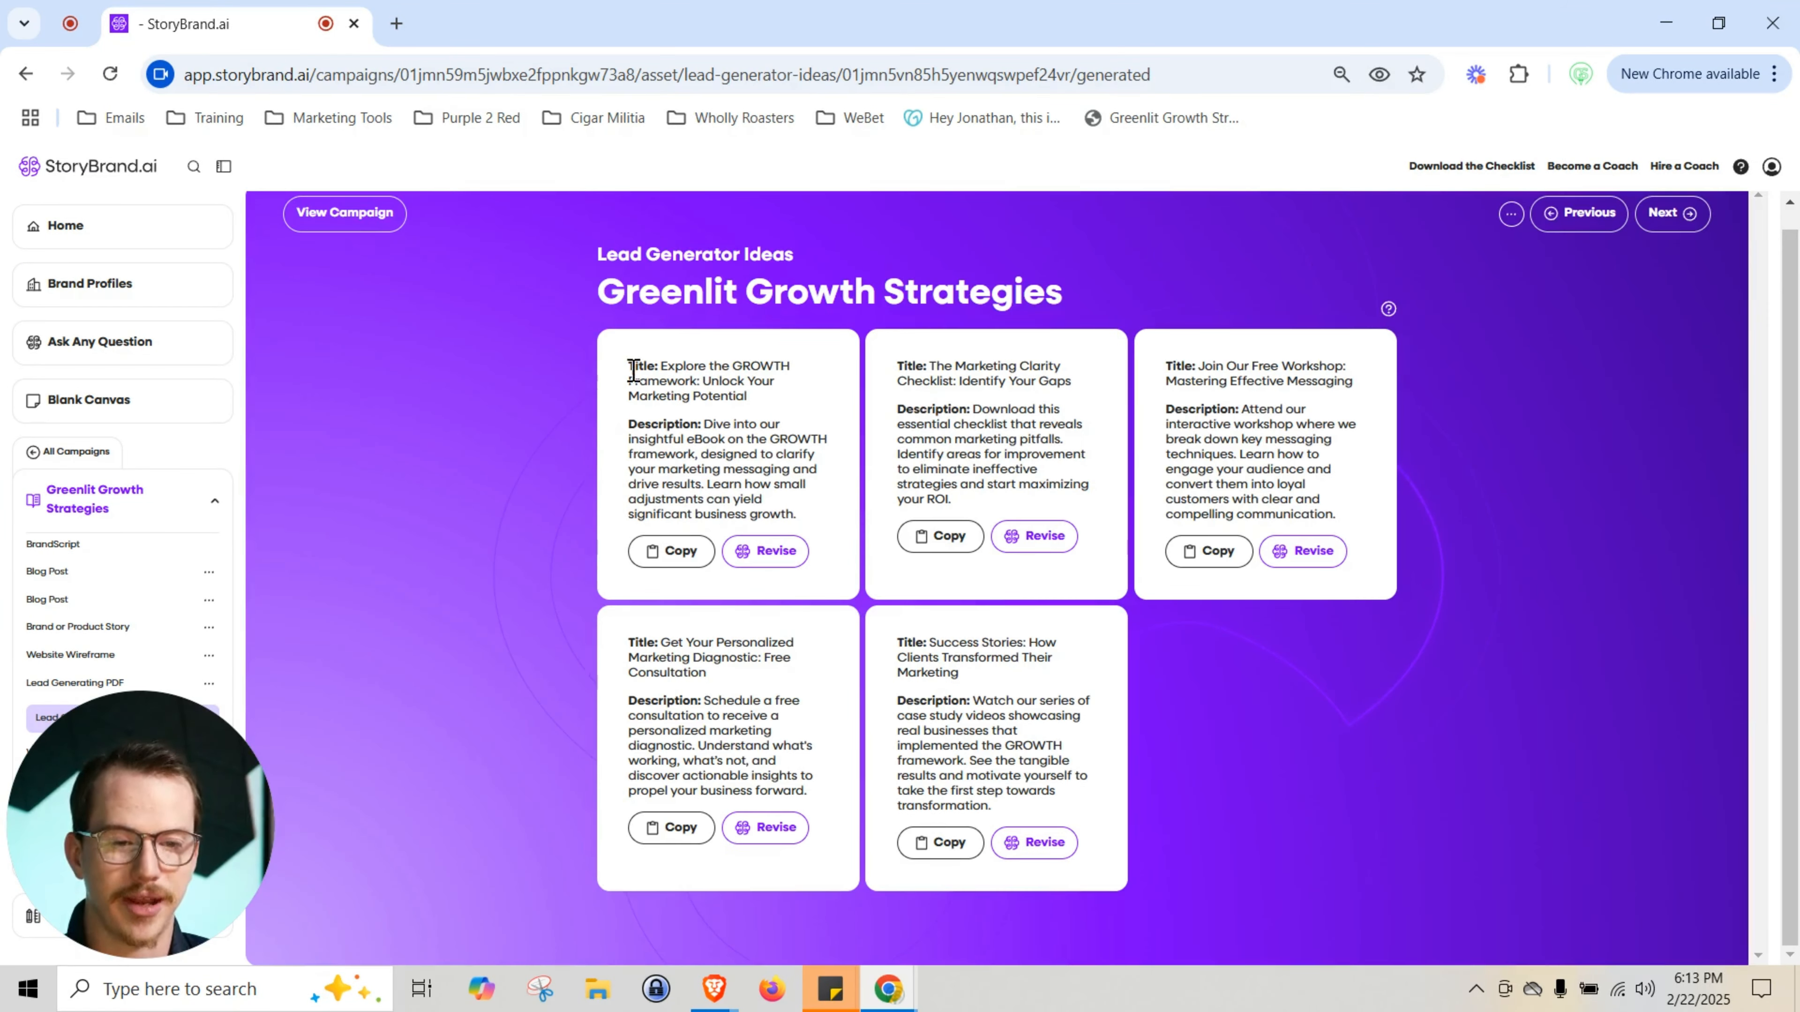